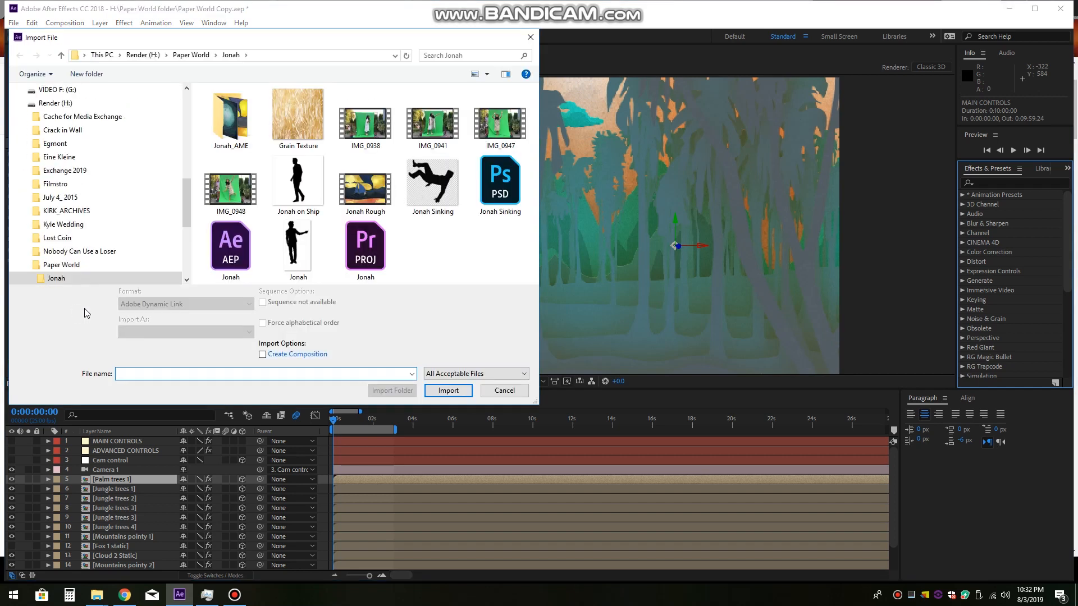
Step: Import the green-screen clip IMG_0938.MOV into the project
double_click(375, 129)
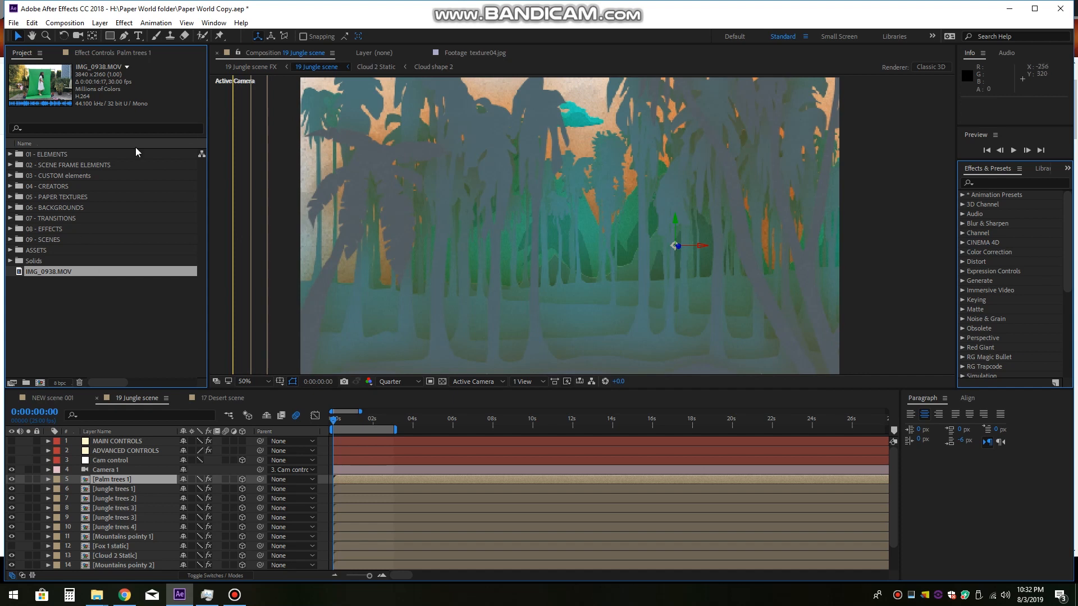
left_click_drag(147, 275, 157, 528)
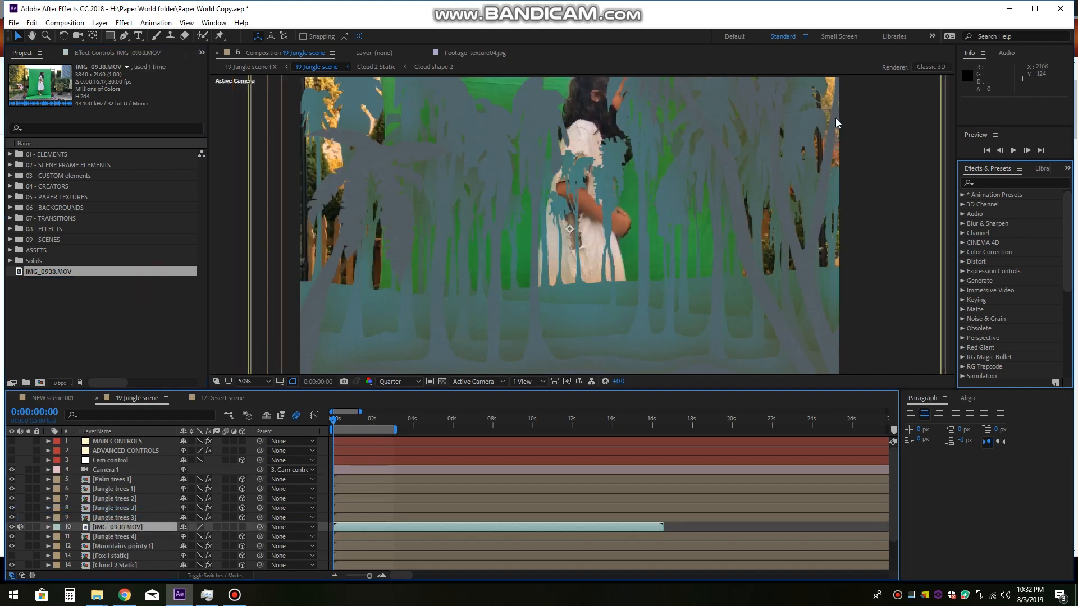
left_click_drag(337, 423, 397, 426)
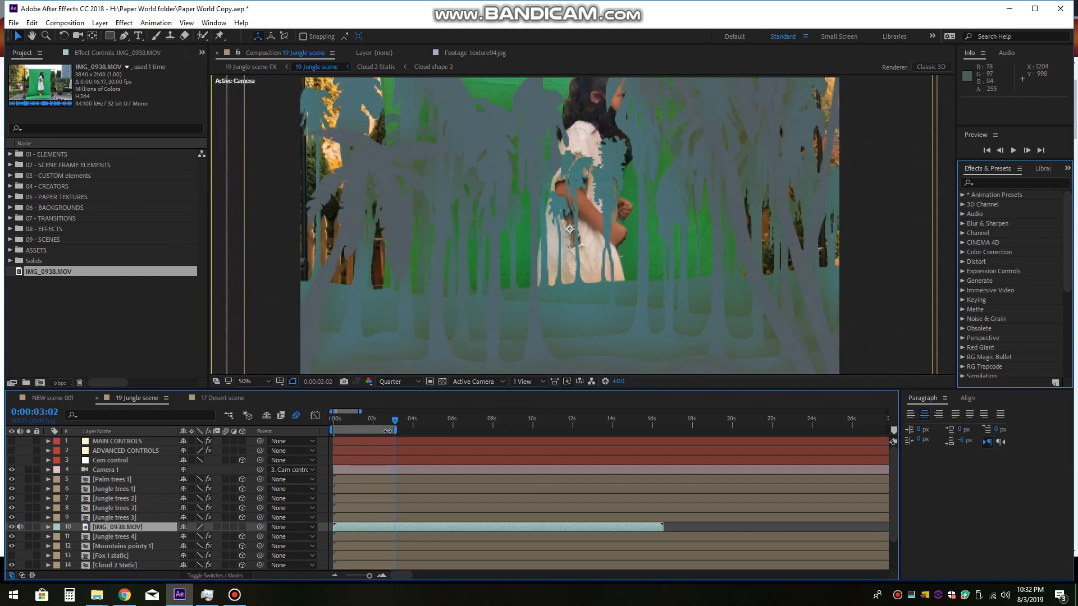
key("Home")
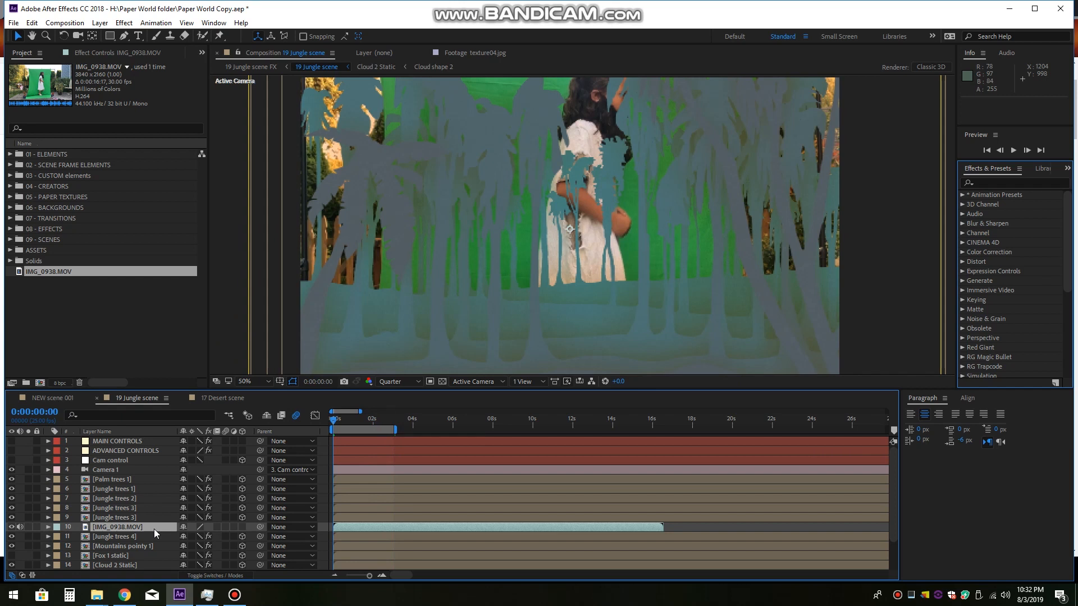
key("Delete")
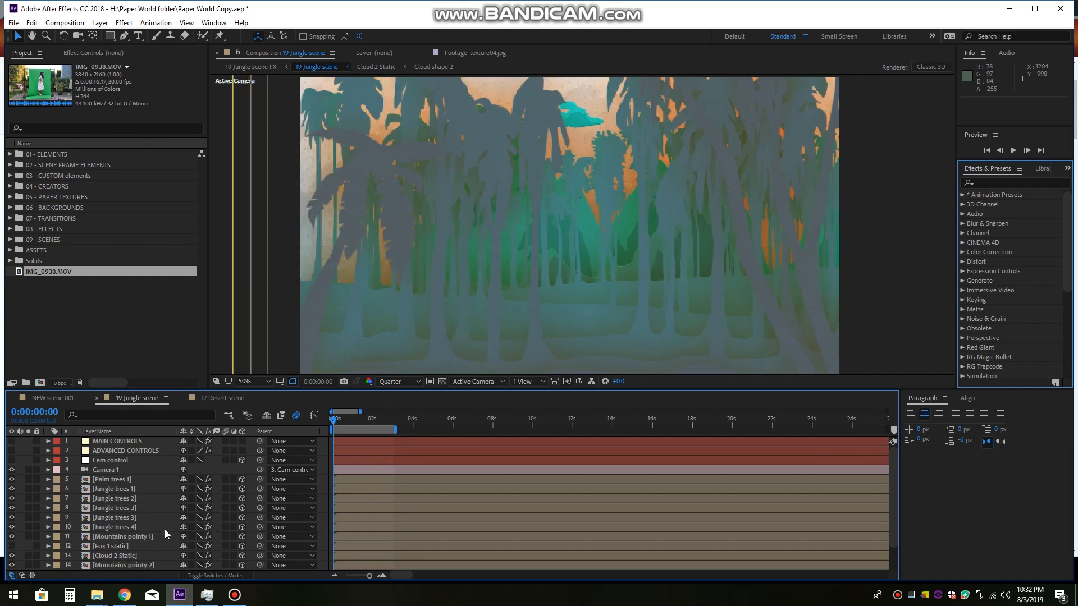
Step: Look through the layer stack of the 19 Jungle scene composition, checking its jungle tree and mountain layers
left_click(135, 499)
scroll(146, 490, "down", 1)
scroll(146, 491, "up", 1)
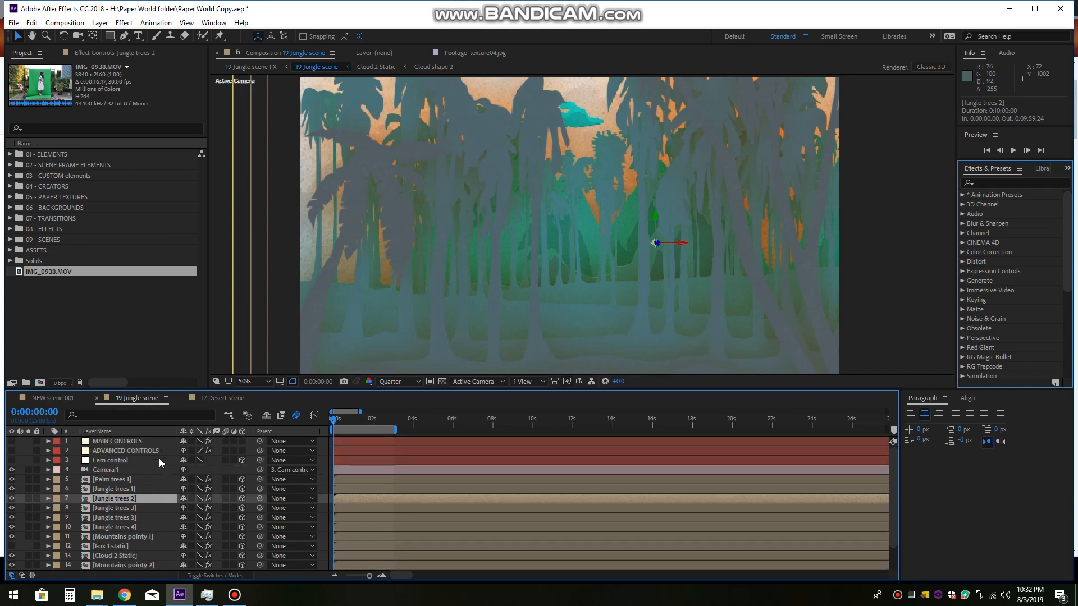
scroll(157, 473, "down", 1)
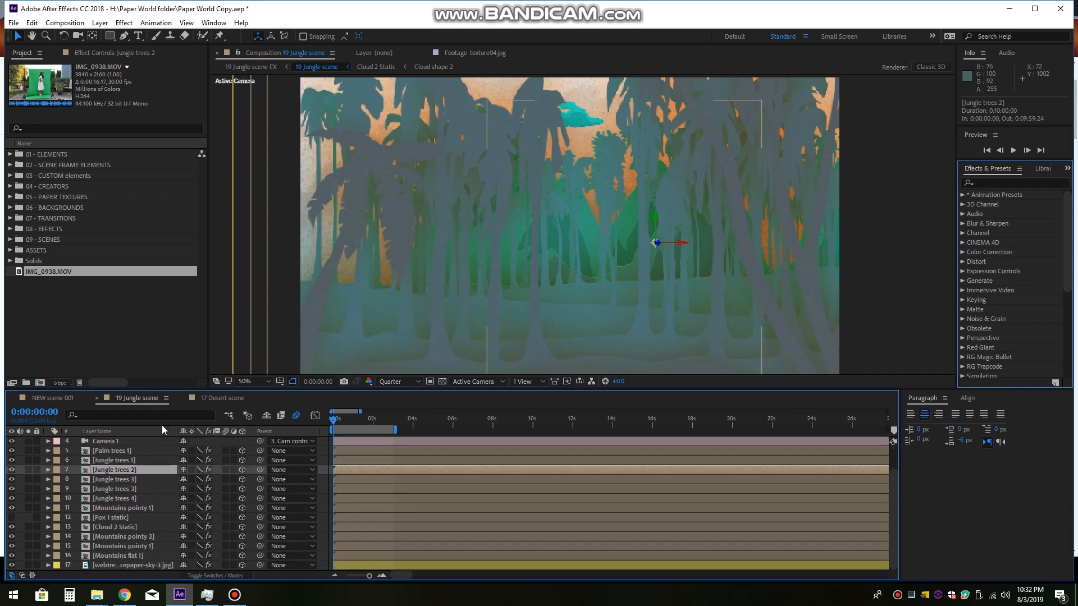
scroll(550, 503, "up", 1)
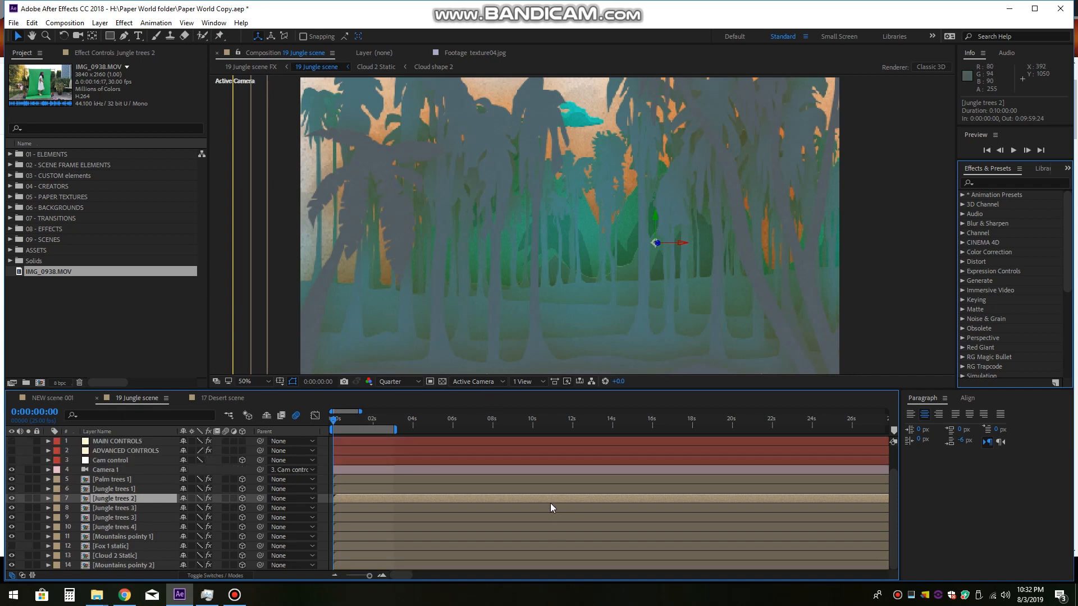
scroll(581, 434, "down", 1)
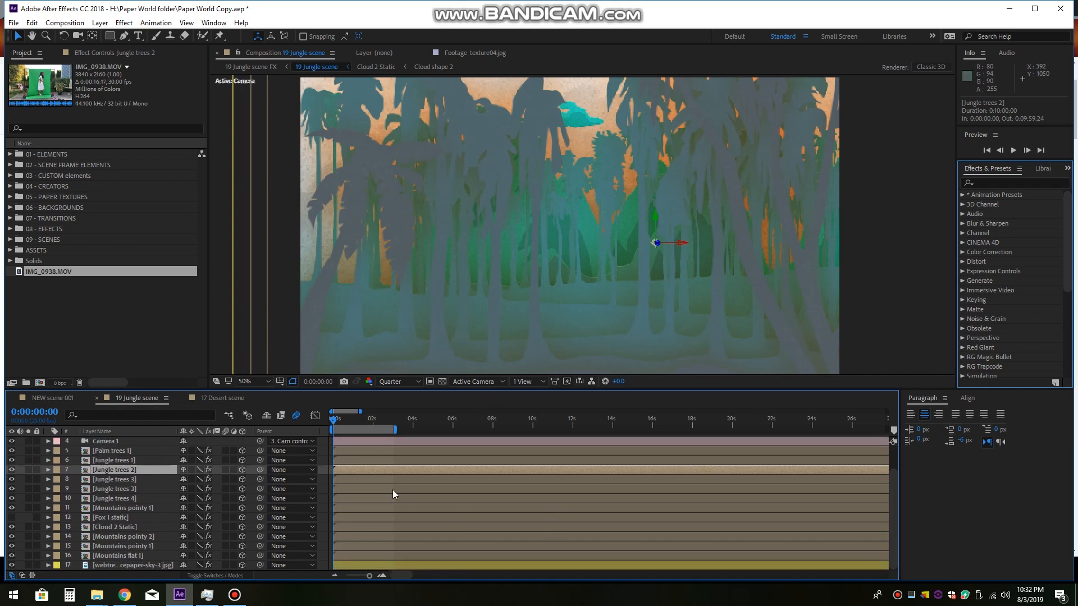
scroll(134, 528, "up", 1)
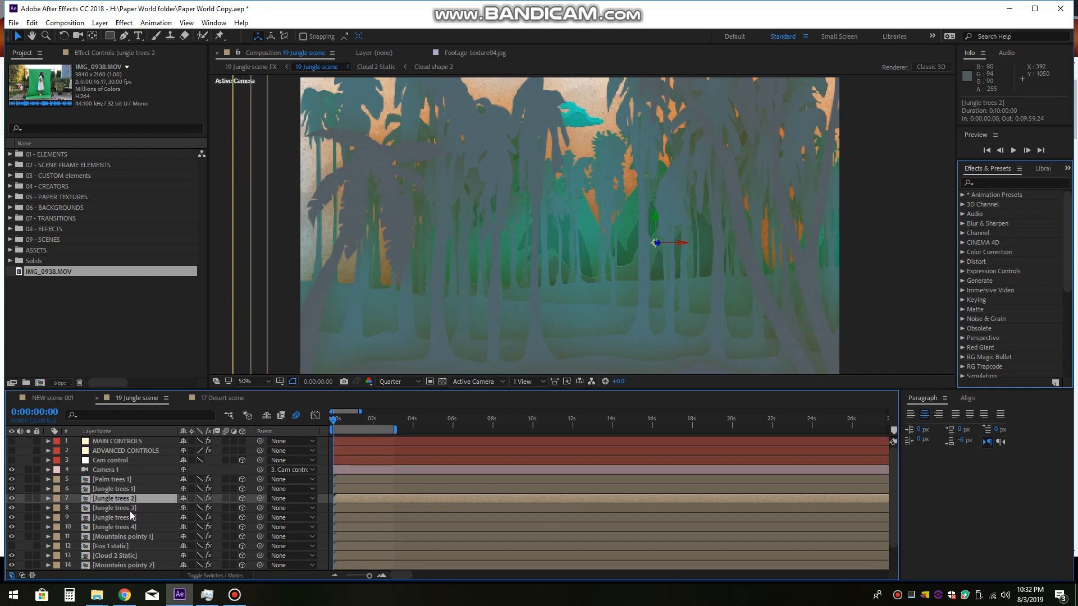
left_click(130, 518)
left_click(129, 537)
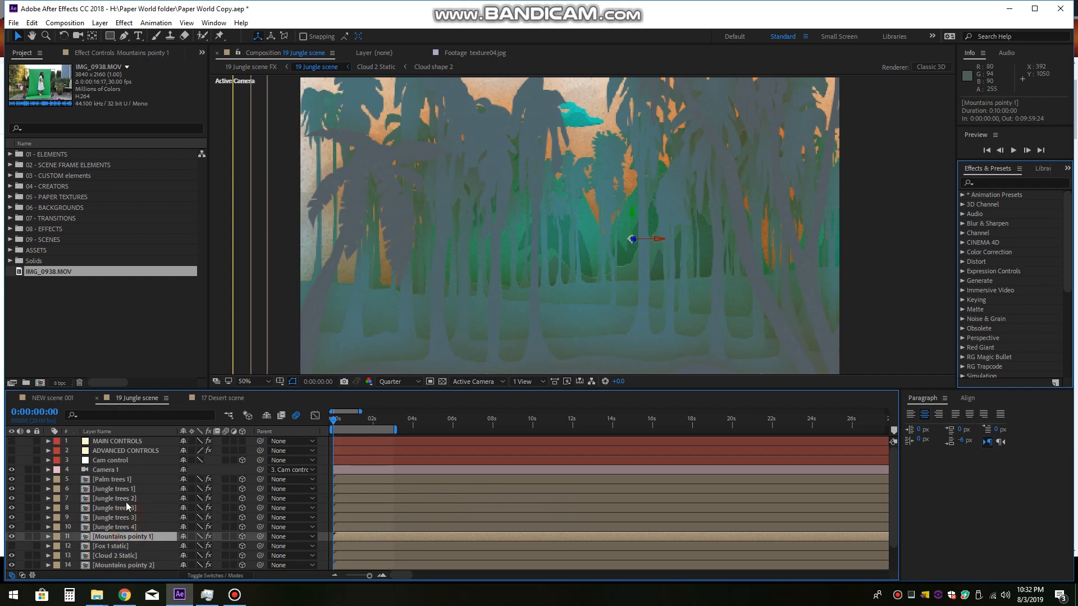
Step: Inspect the contents of the Jungle trees 1 precomposition and compare them with the full 19 Jungle scene
left_click(145, 490)
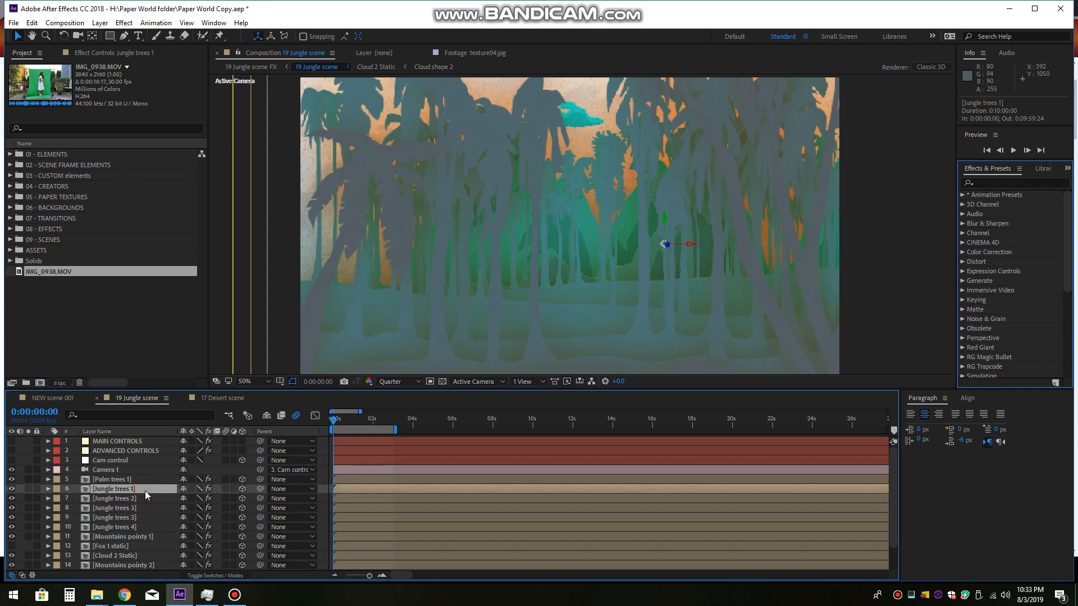
double_click(146, 489)
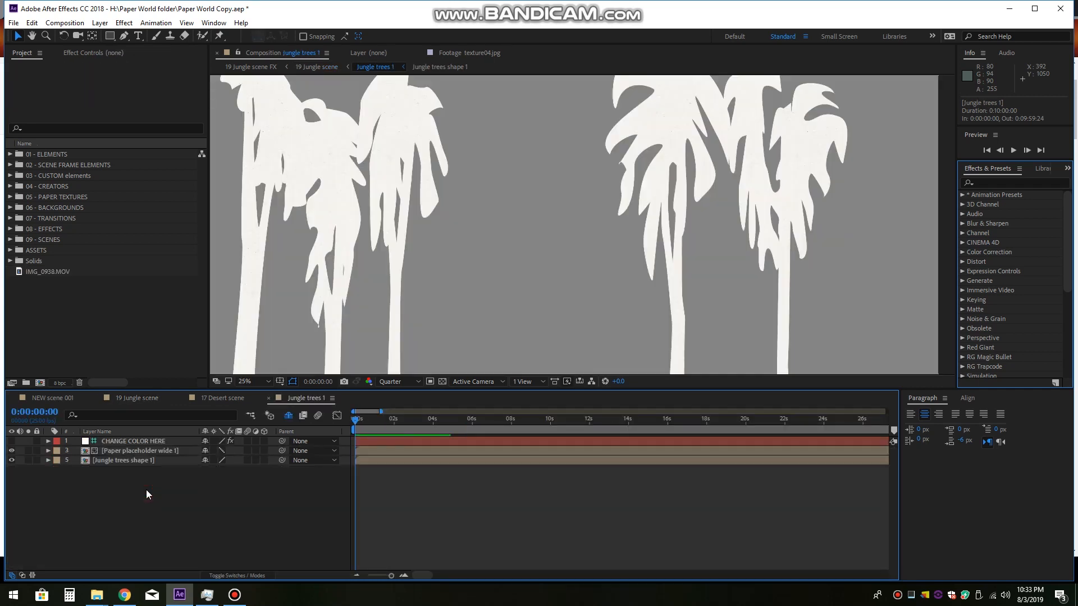
scroll(585, 235, "down", 1)
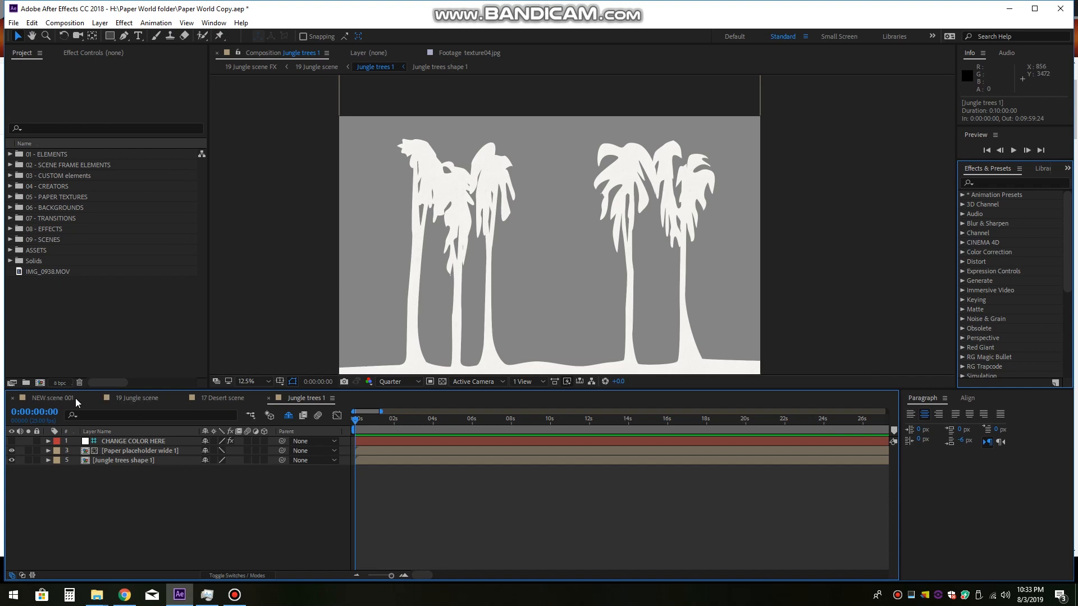
left_click(143, 402)
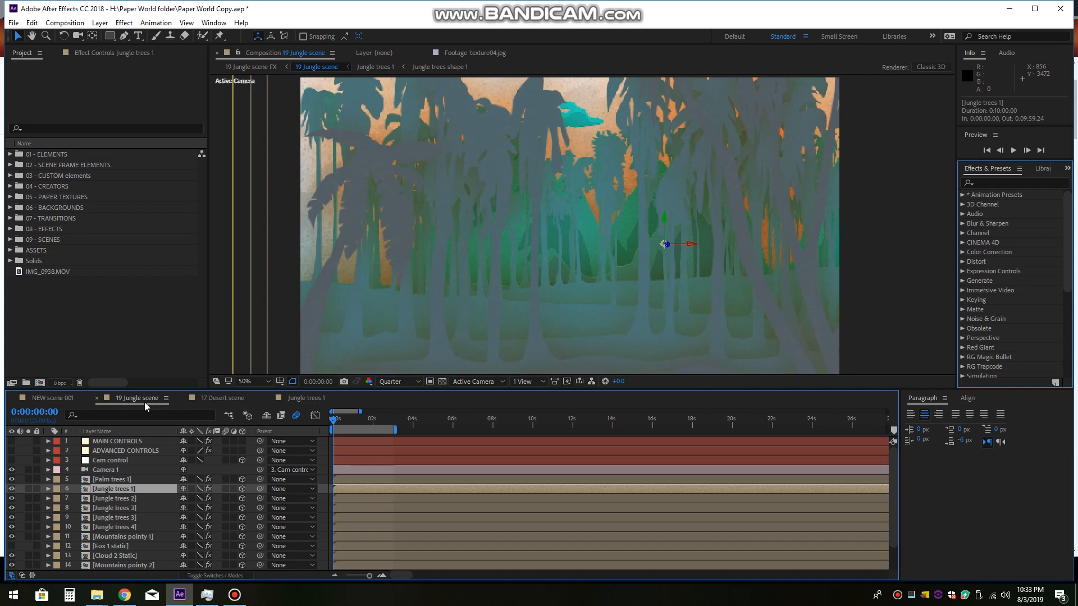
double_click(151, 490)
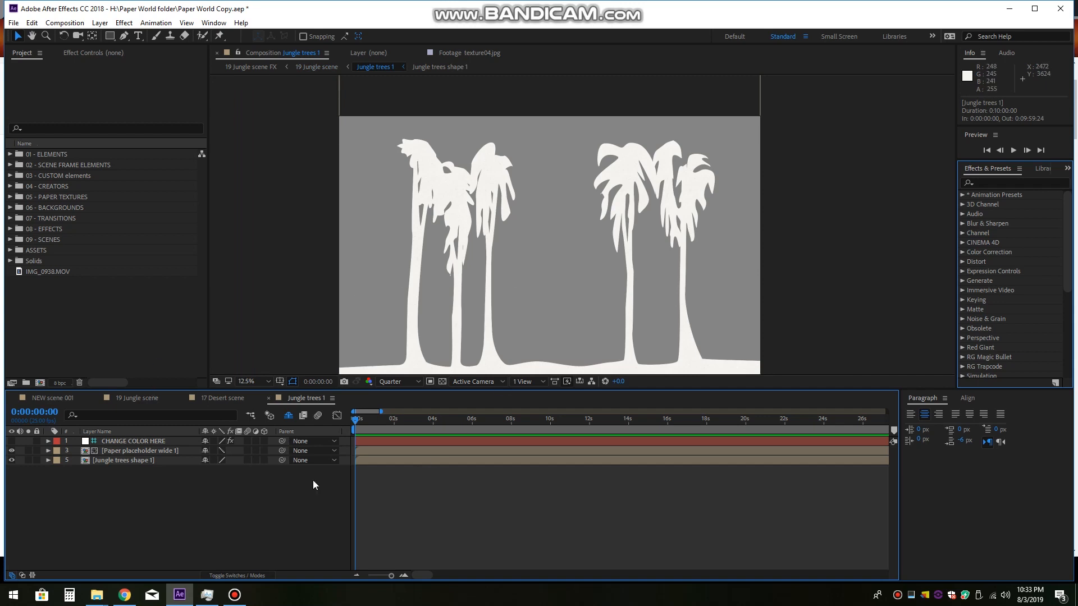
left_click(133, 401)
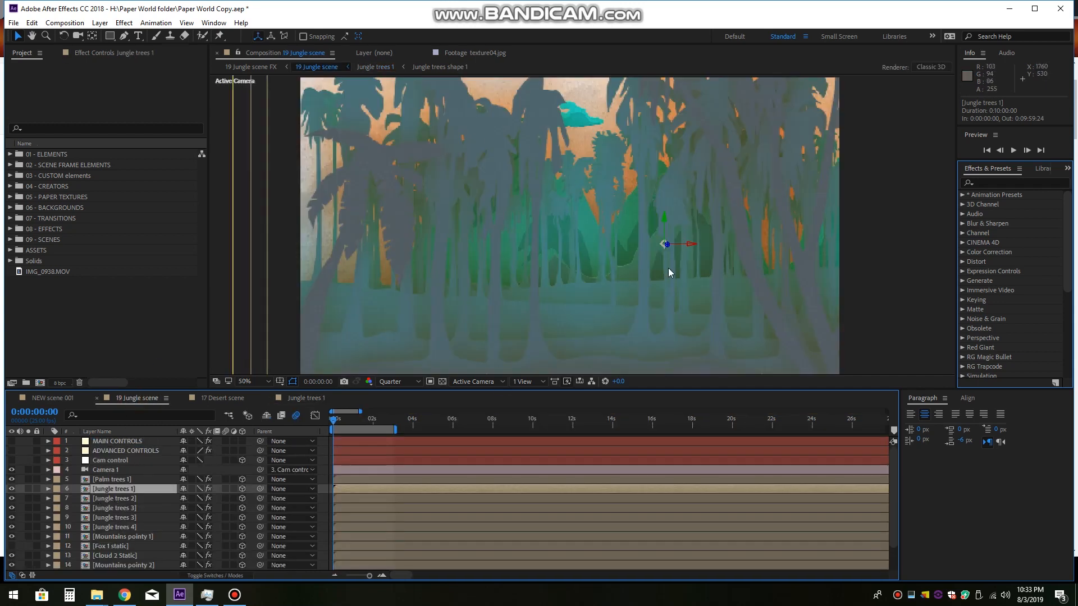
Step: Add IMG_0938.MOV as the topmost layer of the Jungle trees 1 composition
left_click(316, 400)
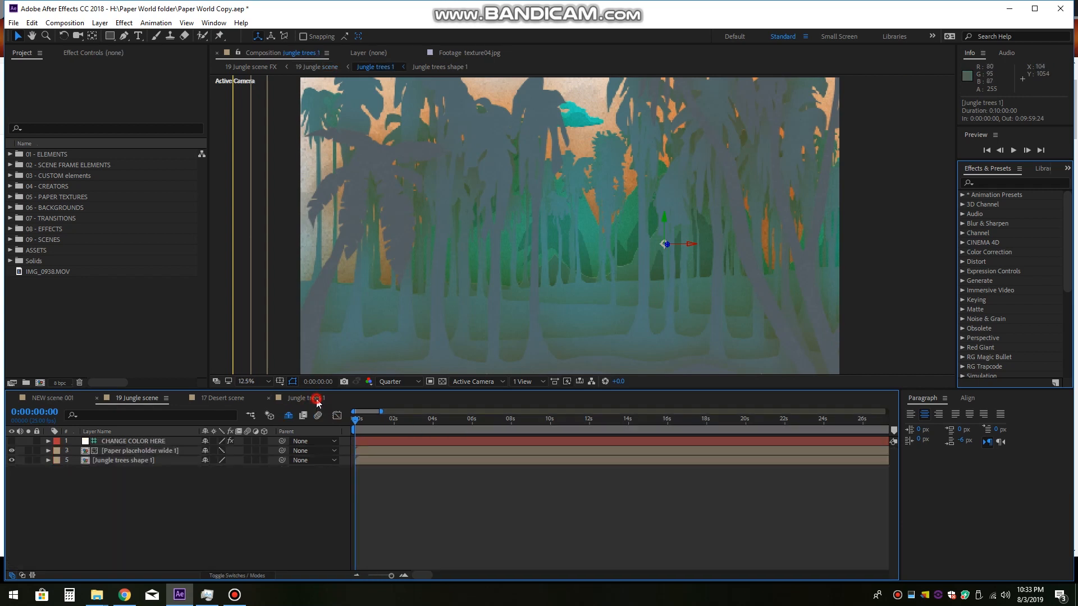
left_click(39, 274)
left_click_drag(87, 275, 139, 443)
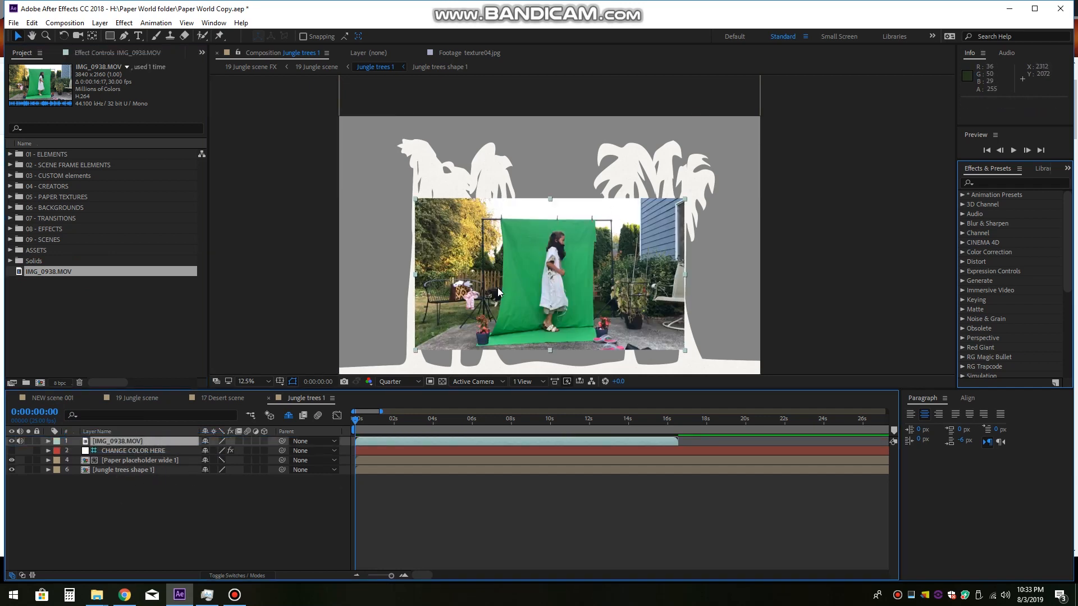
left_click(558, 259)
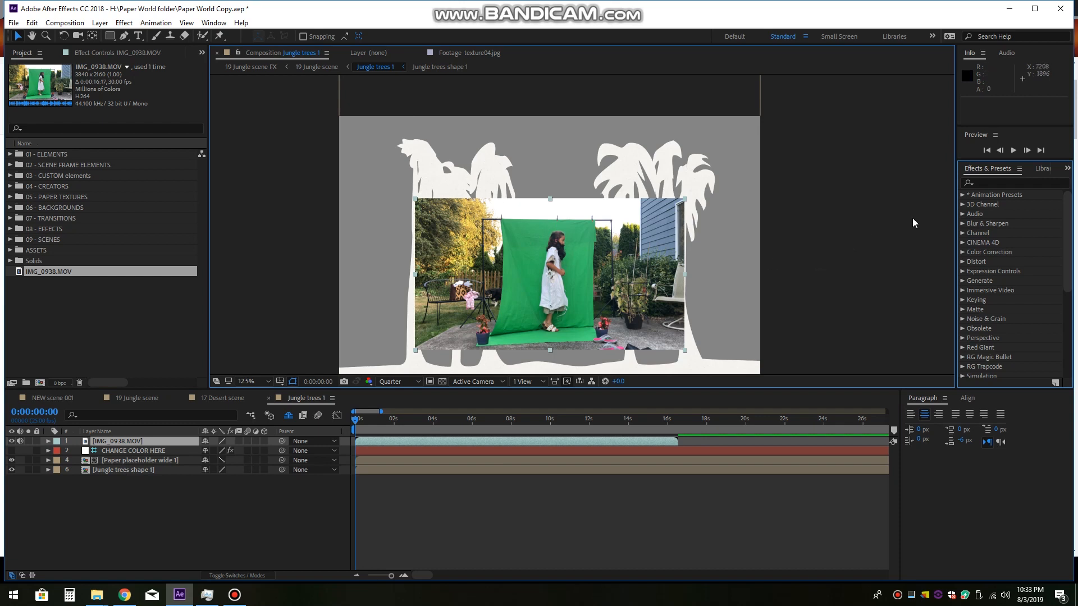
Step: Apply the Keylight (1.2) effect to the IMG_0938.MOV layer and sample the green backdrop as its Screen Colour
left_click(1002, 183)
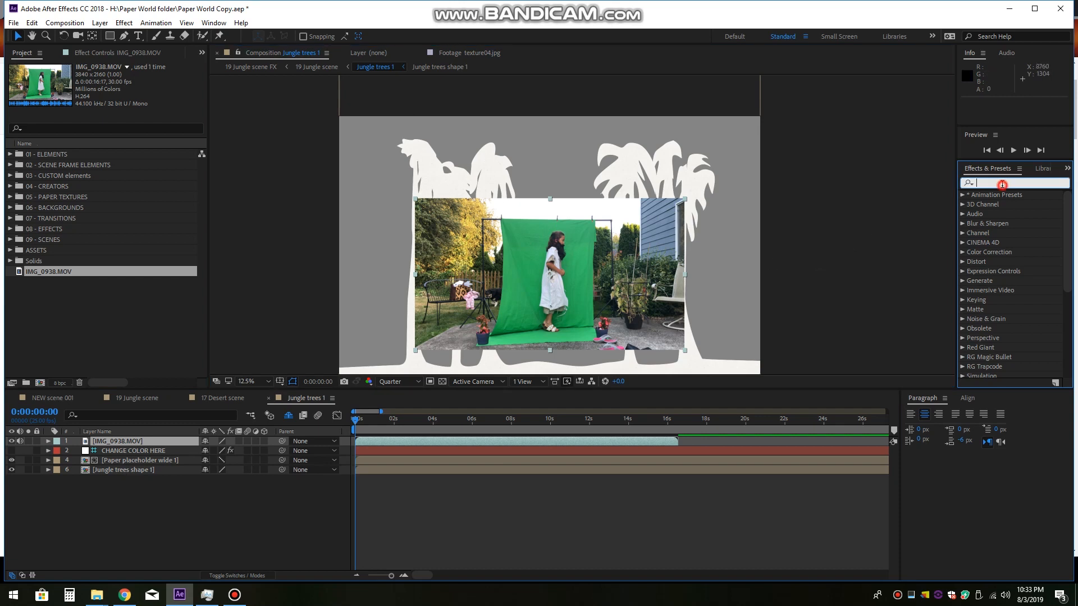
left_click(156, 442)
left_click(983, 183)
type("keylight")
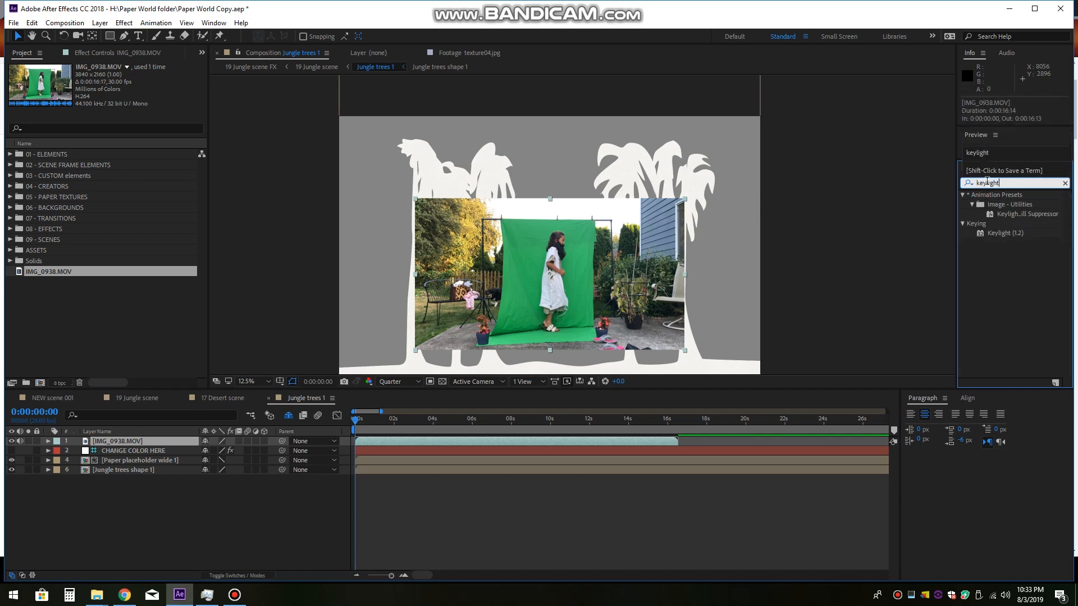
double_click(1030, 235)
left_click(135, 148)
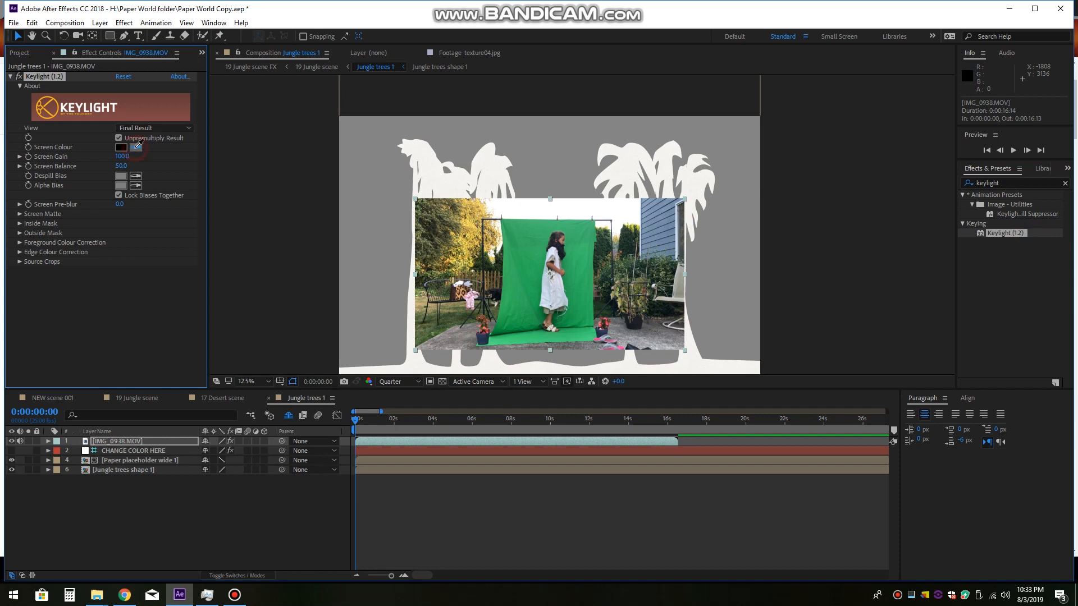
left_click(531, 229)
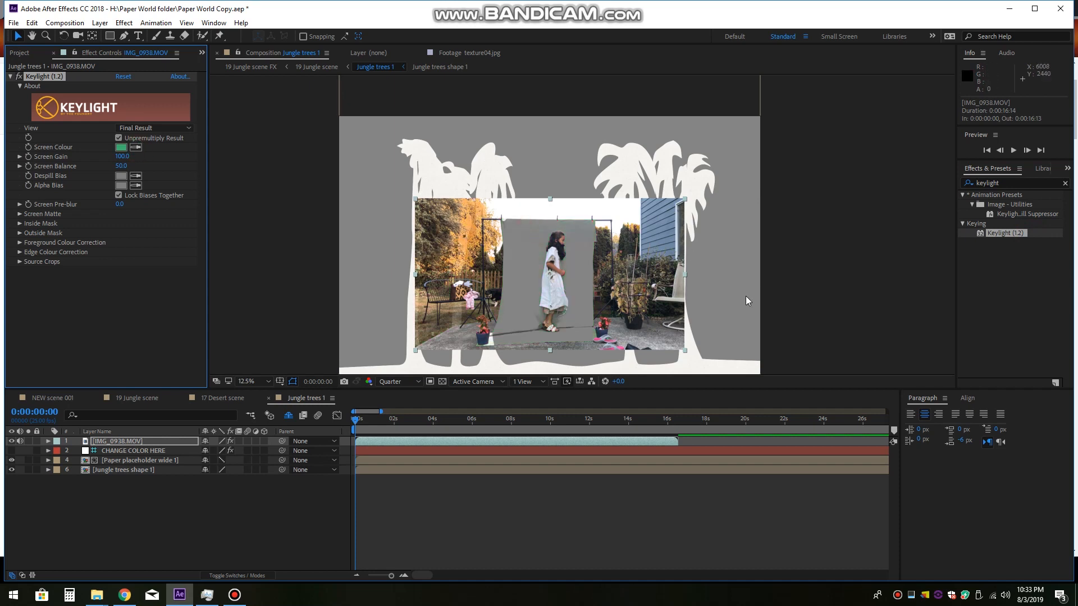
Step: Draw a rectangular mask about 820 × 1620 px around the girl on the IMG_0938.MOV layer to cut away the surroundings
key("period")
left_click_drag(617, 274, 642, 184)
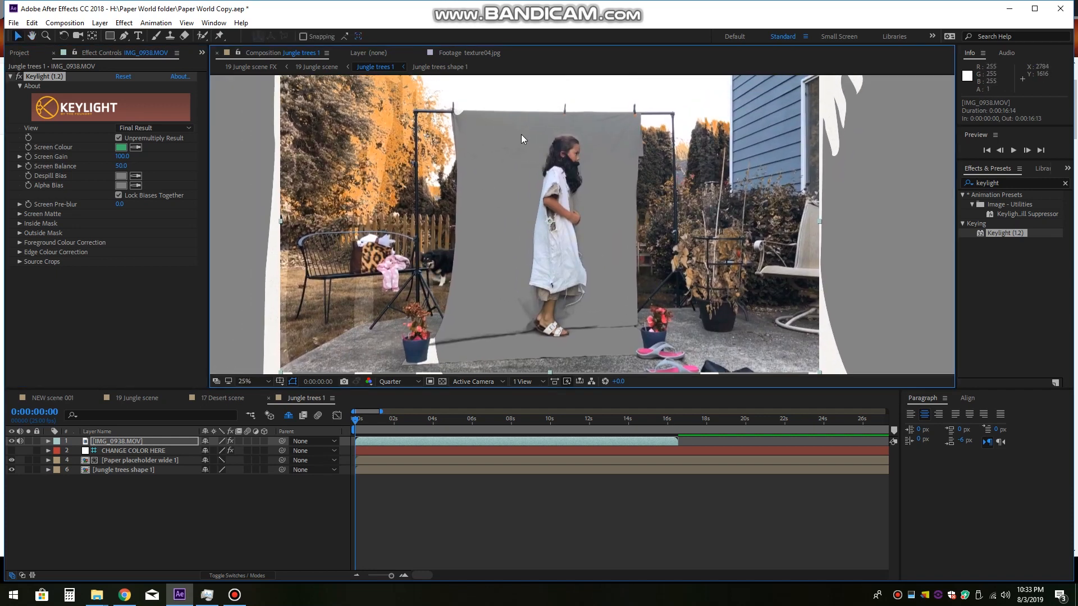
left_click_drag(676, 215, 657, 193)
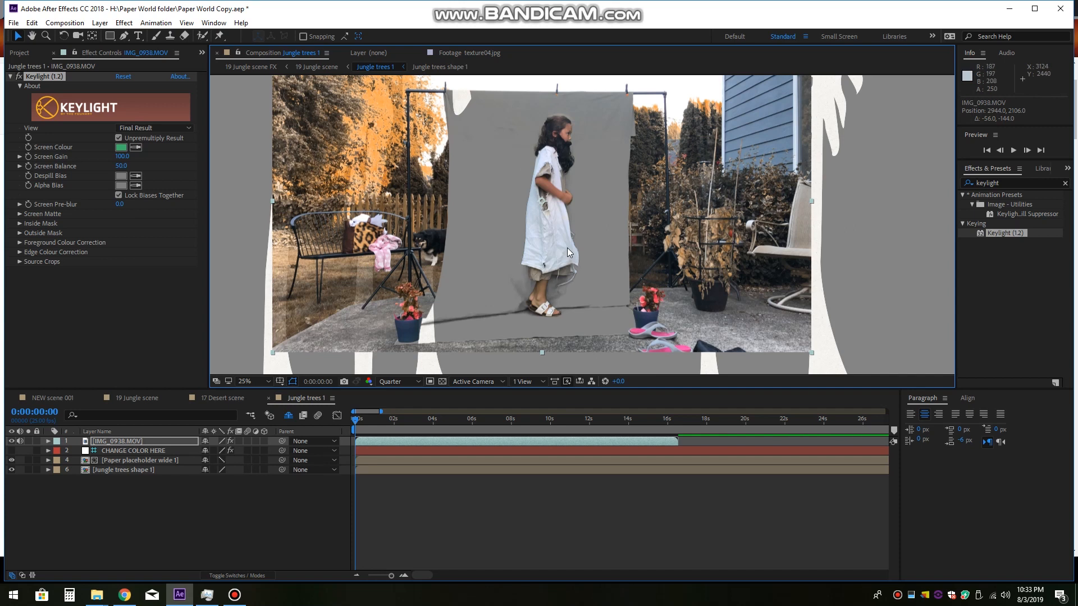
left_click_drag(472, 251, 479, 262)
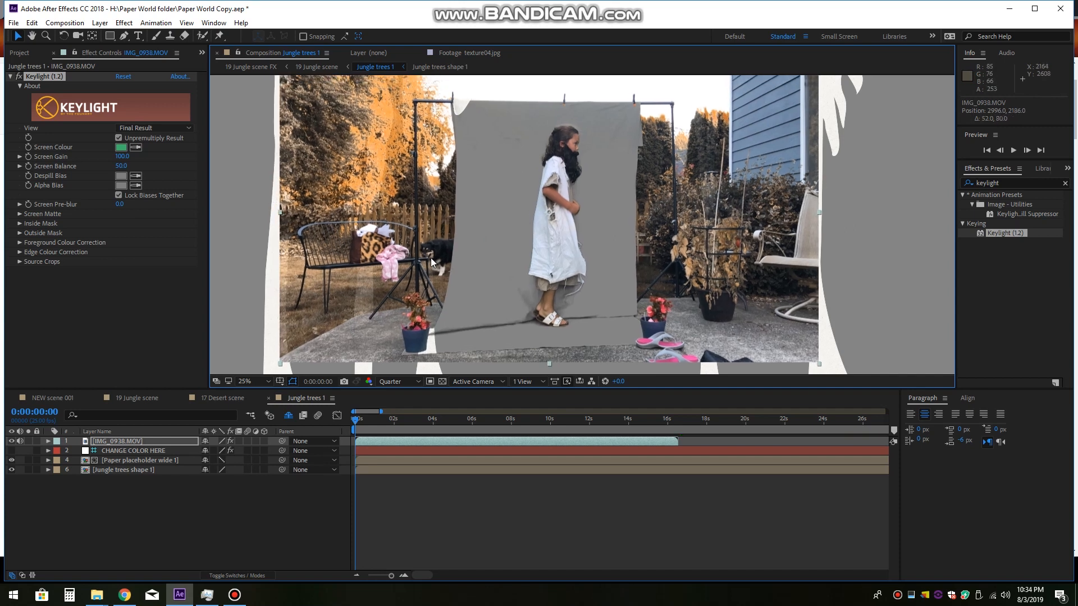
left_click(107, 36)
left_click_drag(503, 111, 618, 339)
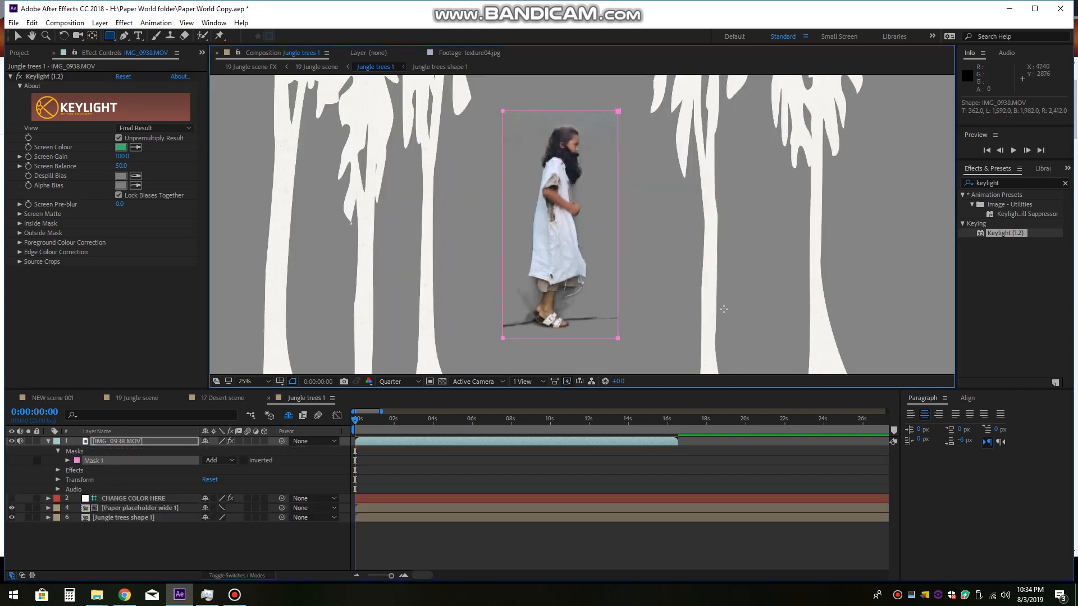
key("v")
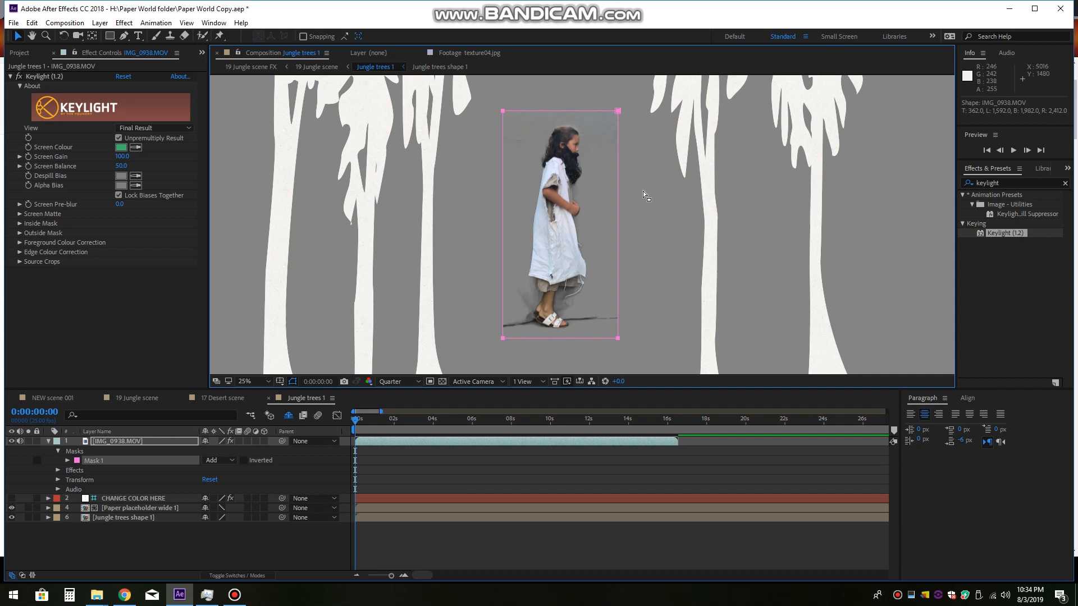
Step: Raise Keylight's Screen Matte Clip Black to 56 to clean up the keyed background around the girl
left_click(20, 214)
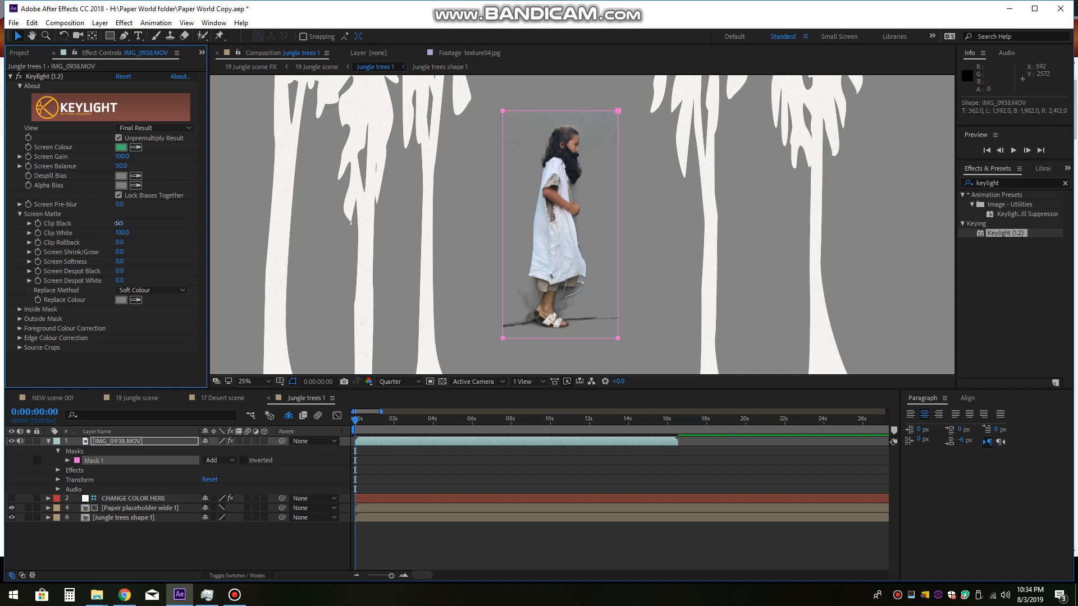
left_click_drag(119, 223, 145, 230)
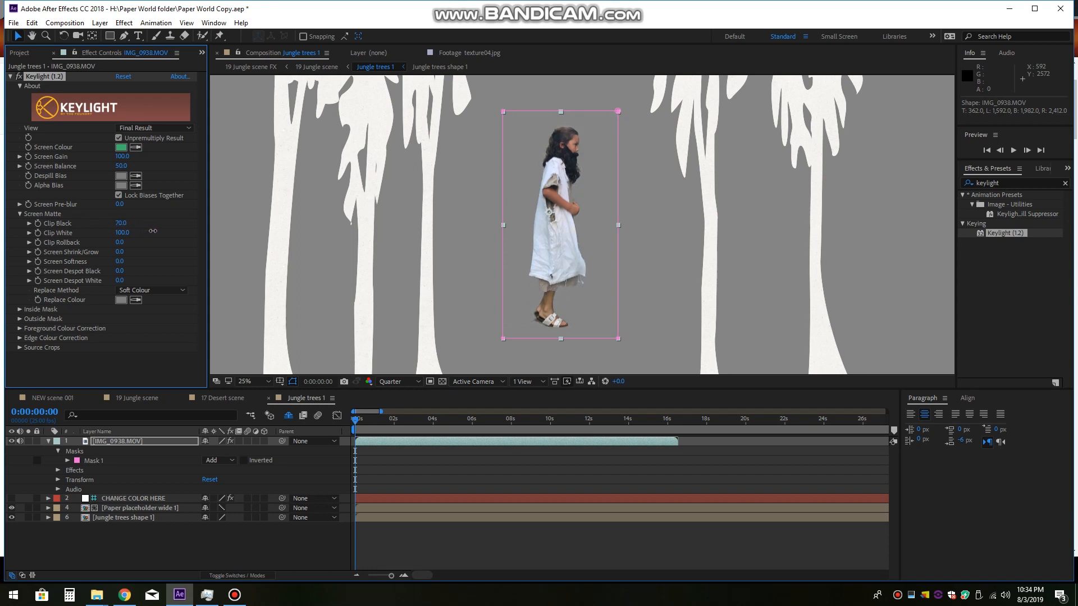
mouse_move(144, 232)
left_mouse_down()
mouse_move(154, 235)
mouse_move(123, 224)
mouse_move(141, 230)
left_mouse_up()
Step: Move the keyed girl down onto the ground between the palm trees, at a position of about 2708, 2834
scroll(591, 164, "down", 1)
mouse_move(669, 209)
left_mouse_down()
mouse_move(667, 170)
mouse_move(680, 195)
left_mouse_up()
scroll(679, 195, "up", 1)
scroll(679, 201, "down", 1)
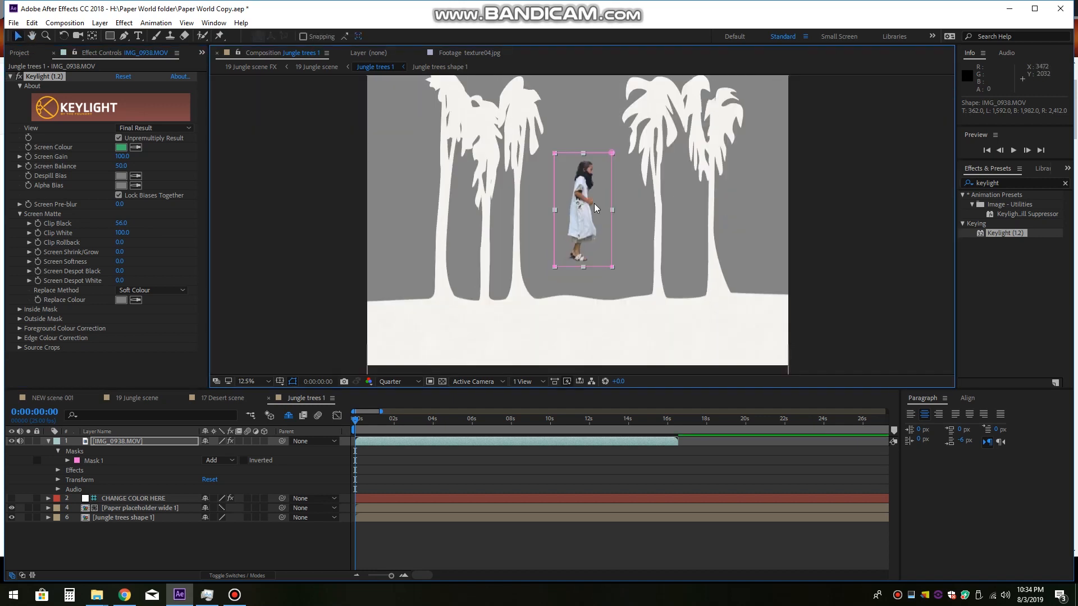
left_click_drag(579, 197, 561, 245)
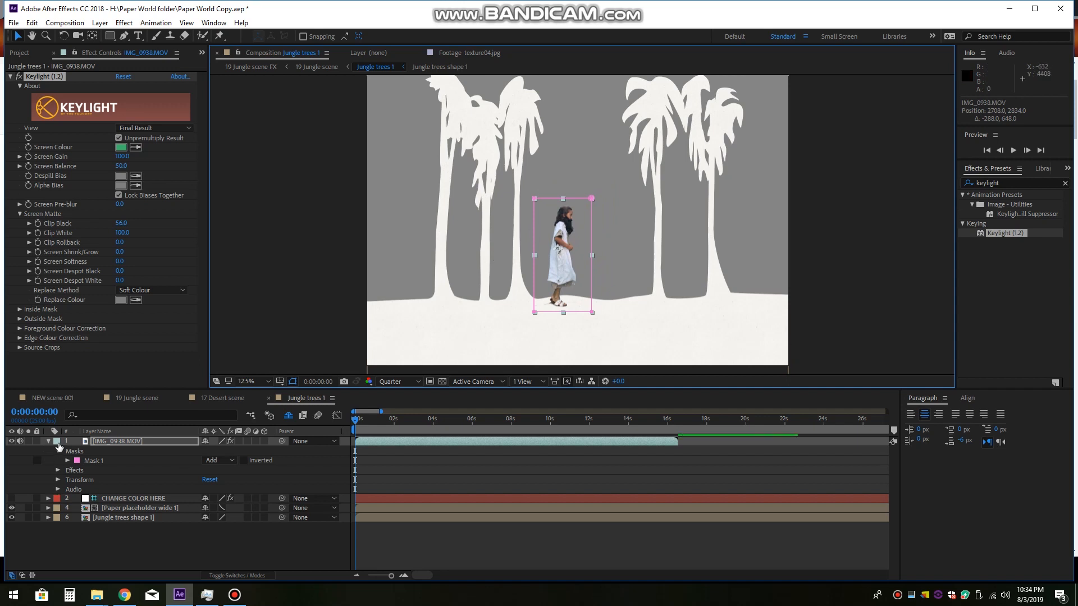
Step: Expand the Transform properties of the IMG_0938.MOV layer
left_click(144, 442)
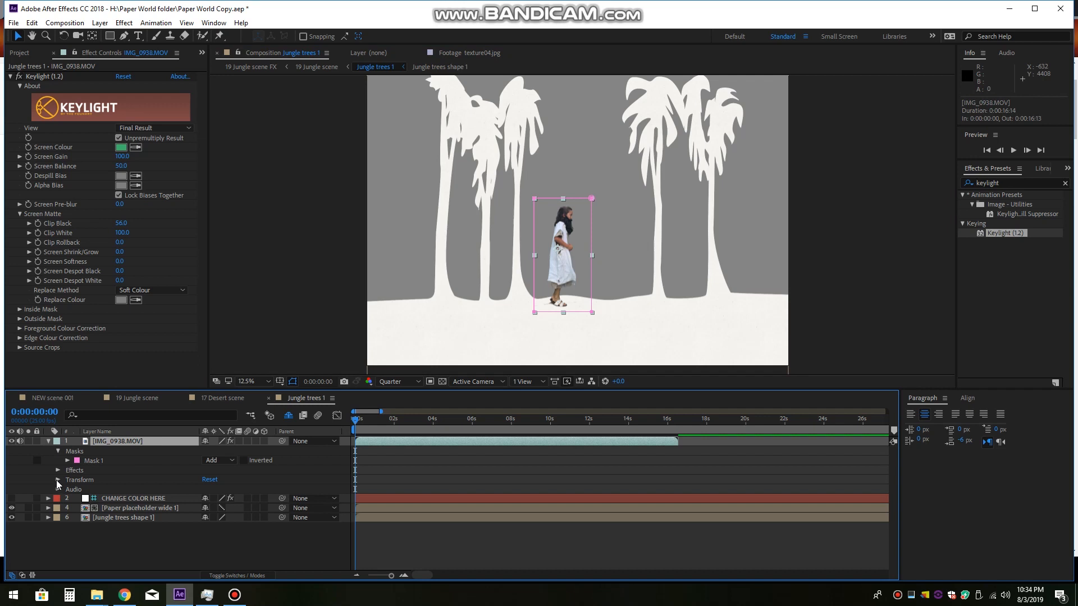
left_click(82, 483)
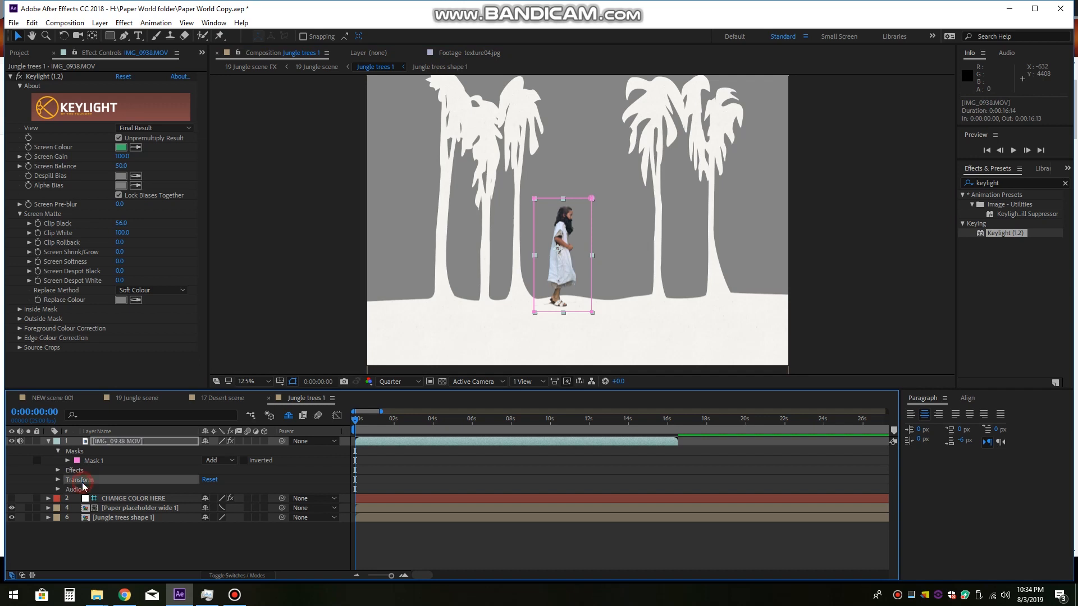
left_click(58, 479)
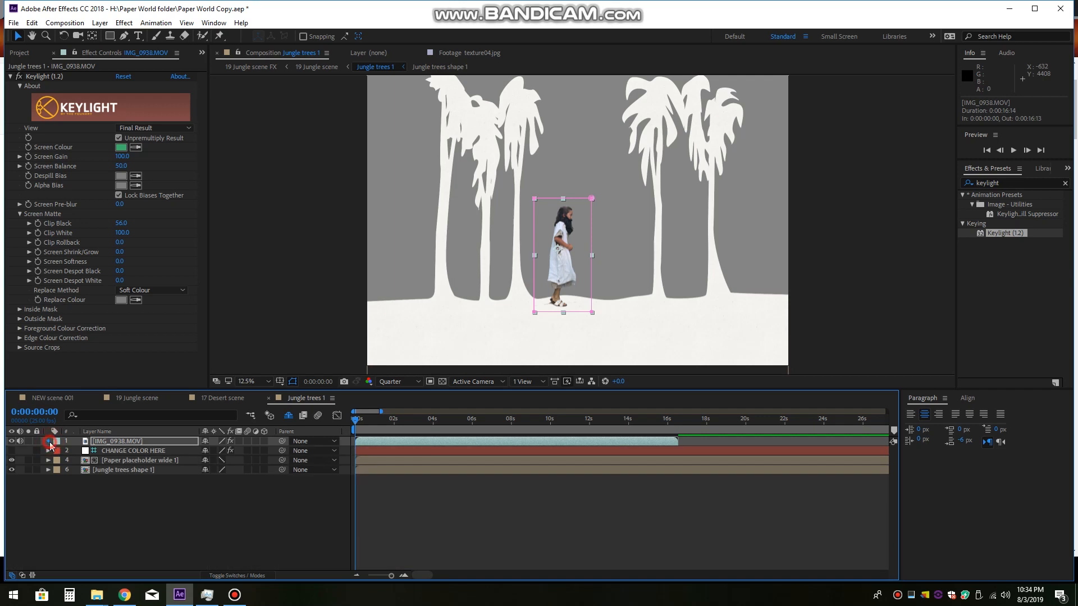
left_click(49, 442)
left_click(58, 480)
left_click(58, 480)
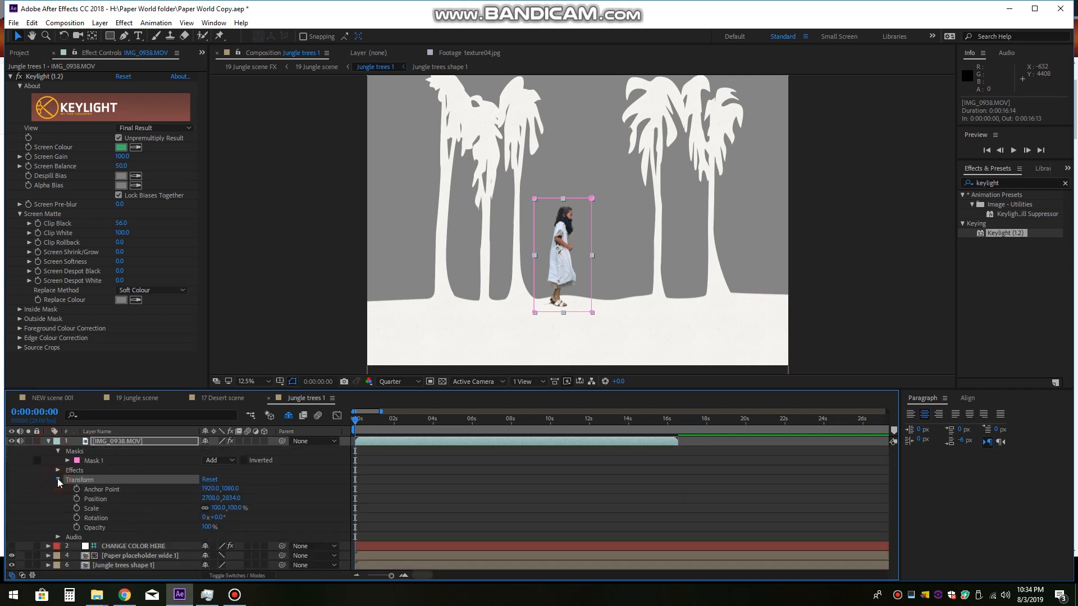
left_click(123, 489)
key("period")
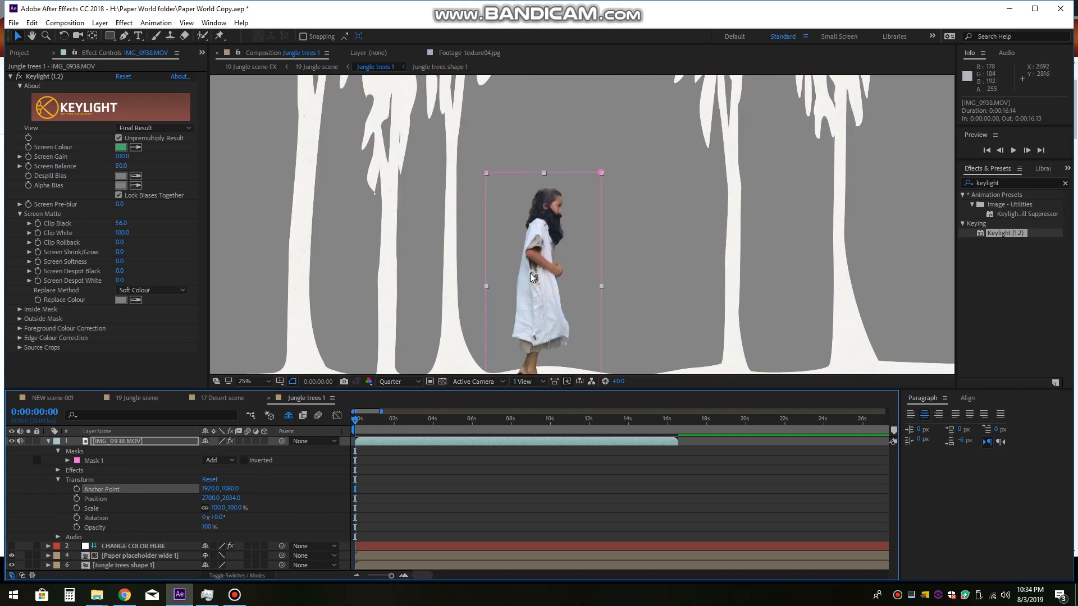
left_click(141, 501)
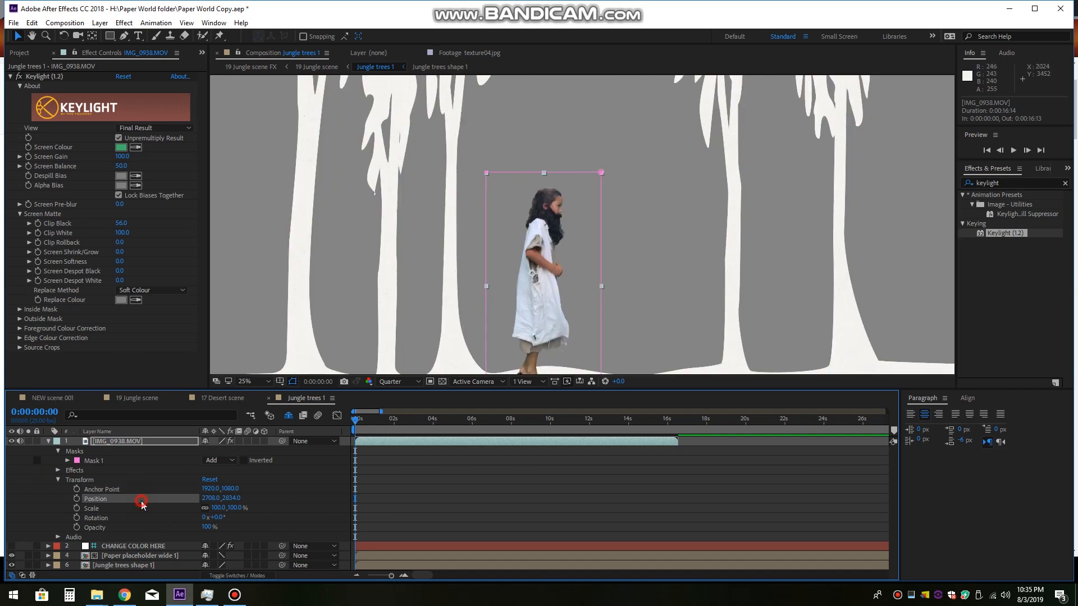
Step: Move the girl to about 2944, 2882 and scale her layer to 98%, undoing the trial rotation
left_click_drag(677, 282, 681, 248)
left_click_drag(546, 285, 630, 282)
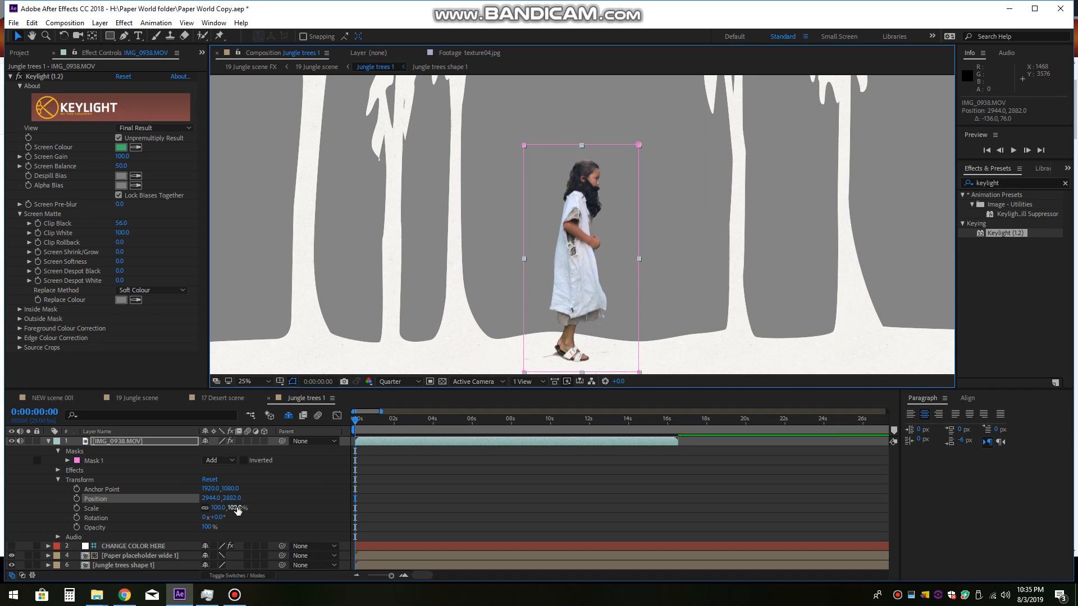
mouse_move(238, 509)
left_mouse_down()
mouse_move(243, 519)
mouse_move(231, 521)
left_mouse_up()
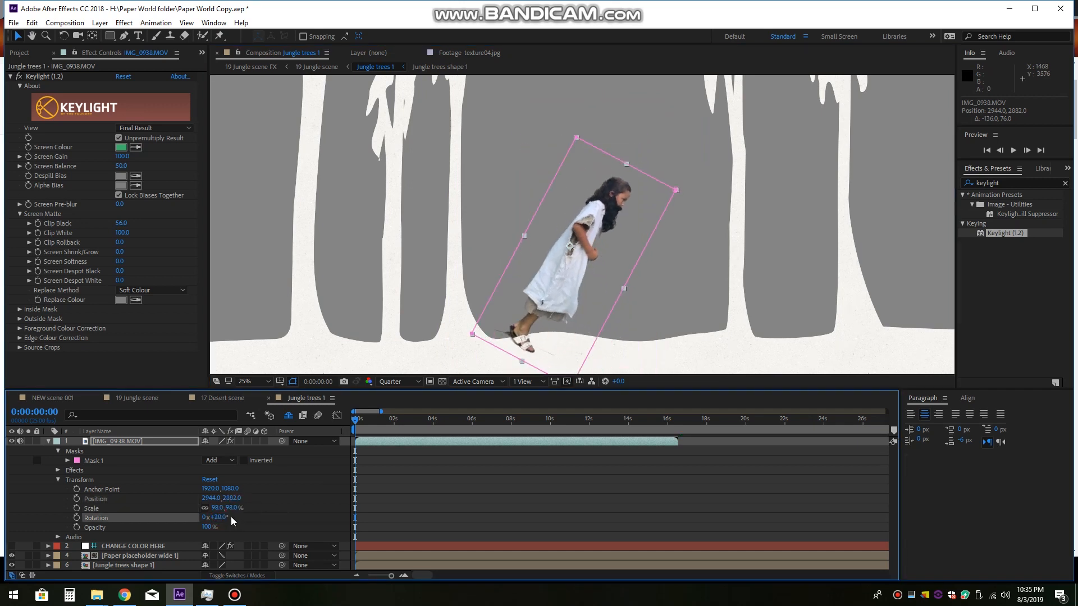
key("ctrl+z")
left_click_drag(211, 528, 258, 531)
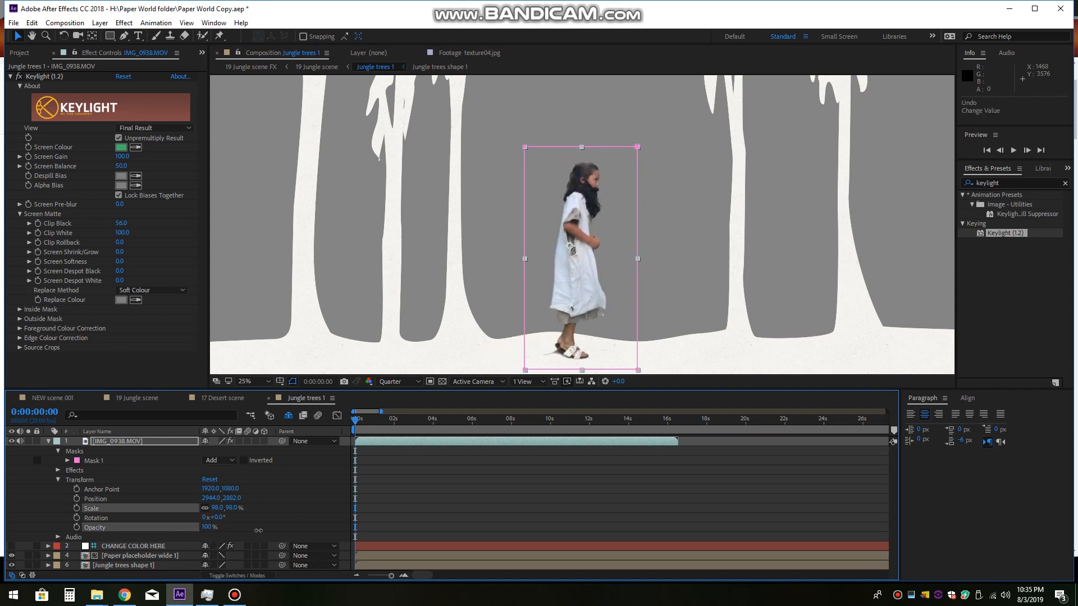
left_click(316, 510)
Step: Move the girl next to the innermost trunk of the three-palm group, at about 2436, 2870, and preview her walking
left_click(583, 299)
left_click_drag(583, 299, 509, 291)
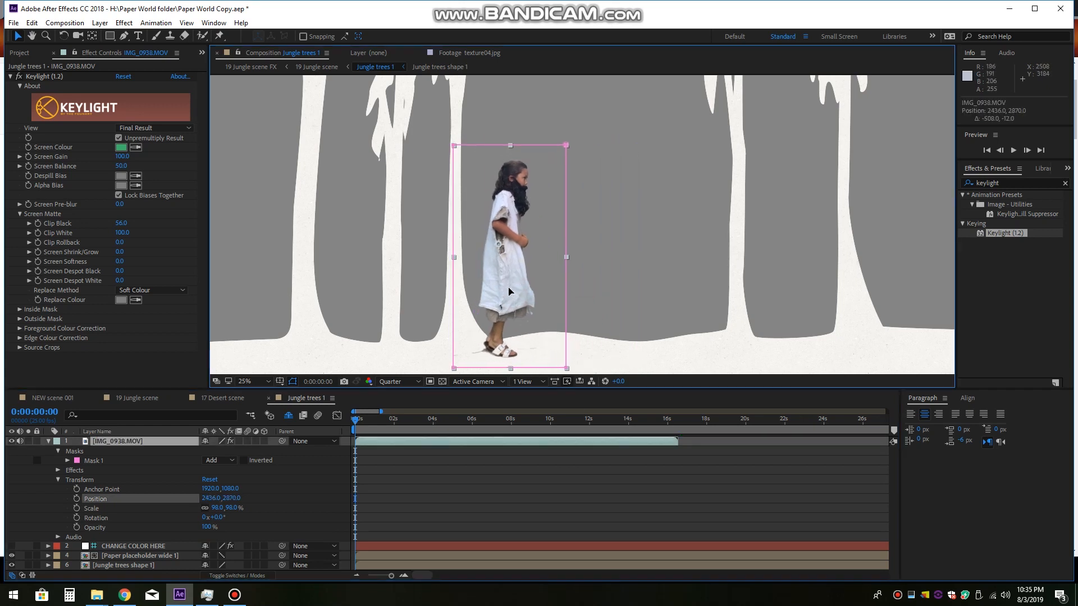
key("space")
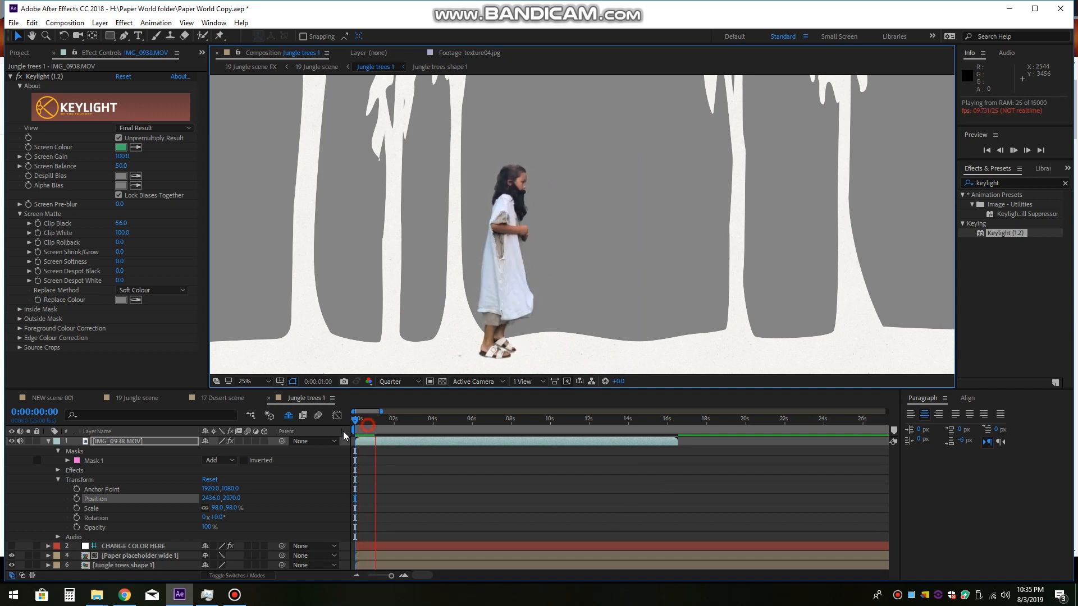
key("space")
Step: Keyframe the girl layer's Position at 0:00:00:00, and at 0:00:03:23 move her out of the frame past the palms to about 6452, 2998
scroll(761, 223, "down", 1)
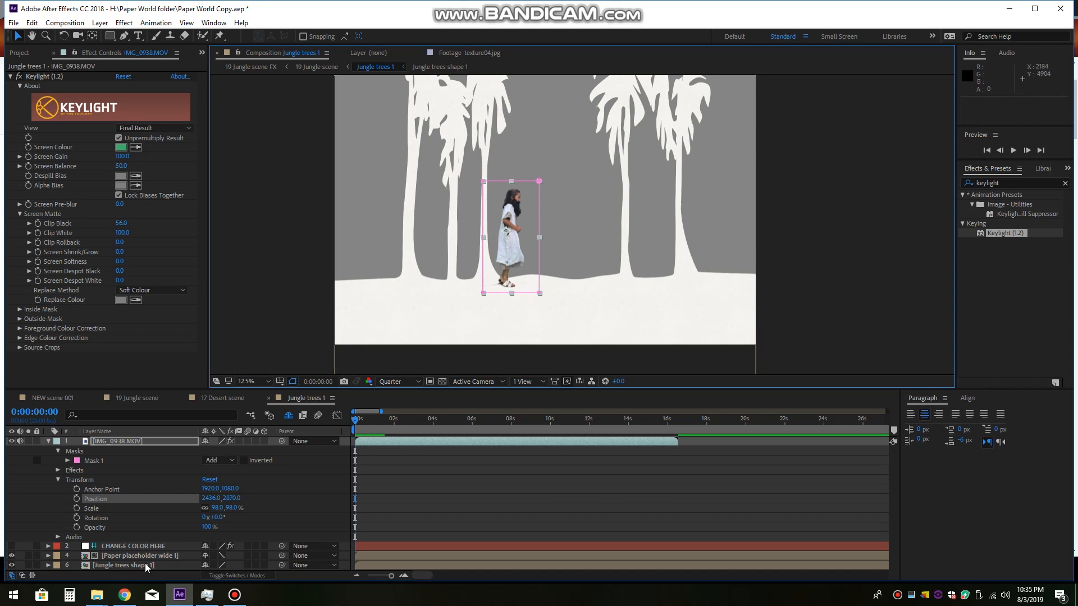
left_click(76, 499)
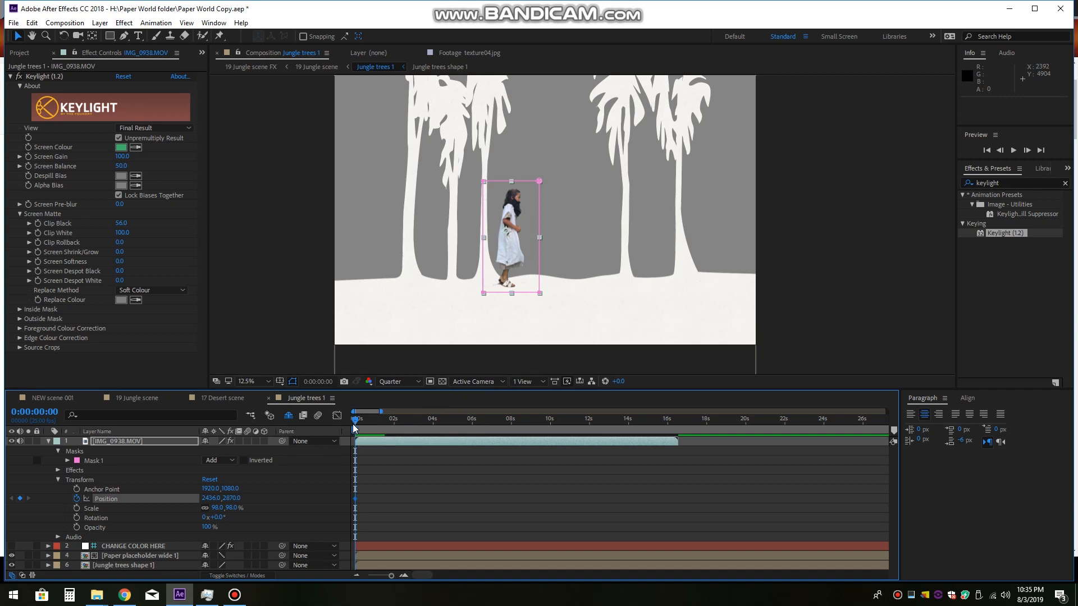
left_click(433, 425)
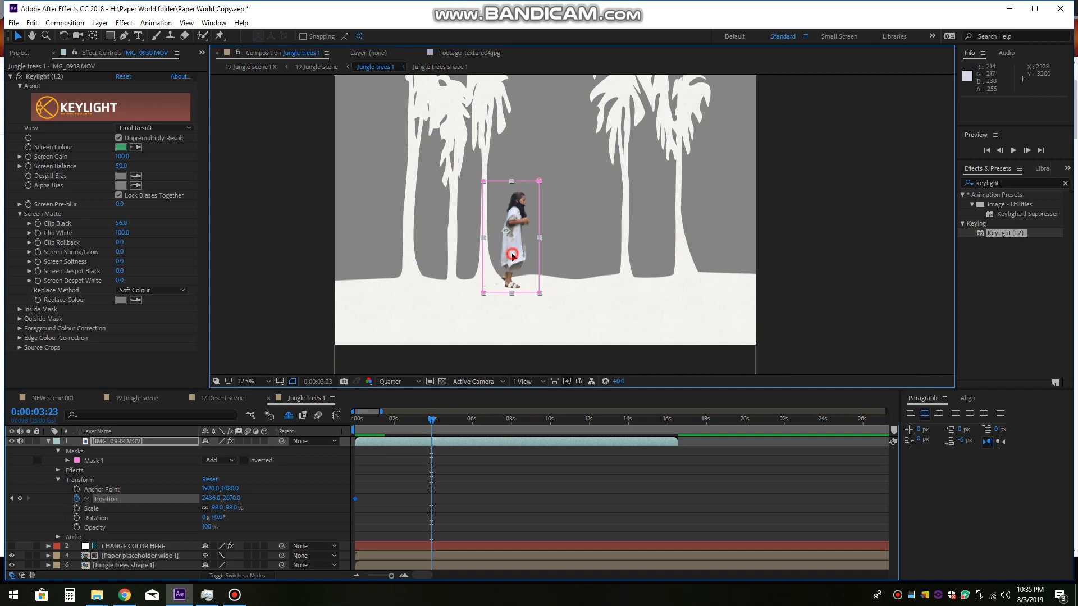
left_click_drag(512, 253, 796, 266)
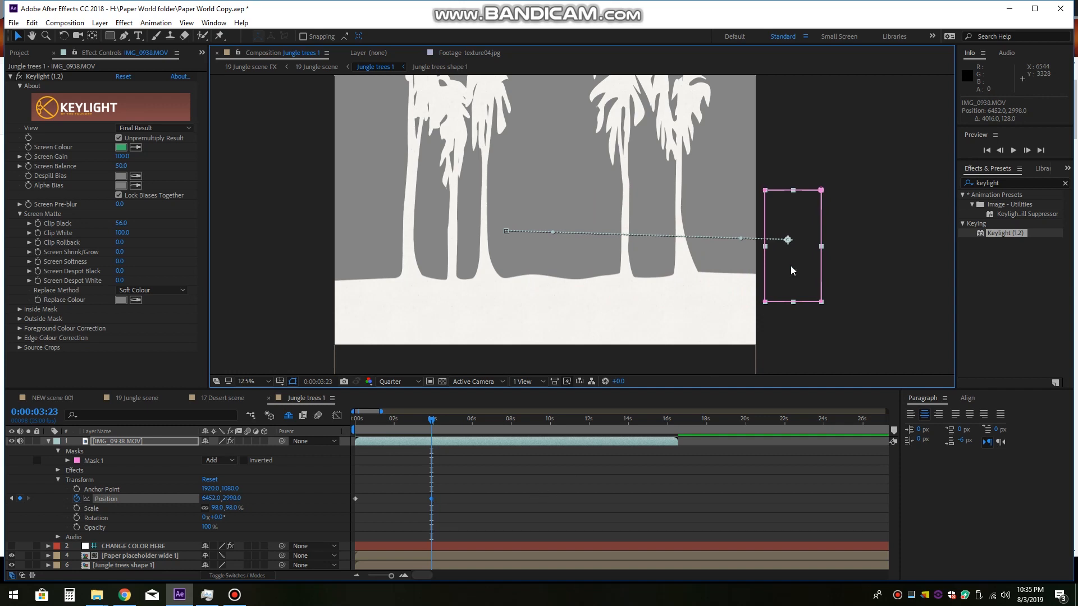
Step: Preview the girl's walk across the Jungle trees 1 composition from the beginning
left_click_drag(429, 421, 355, 420)
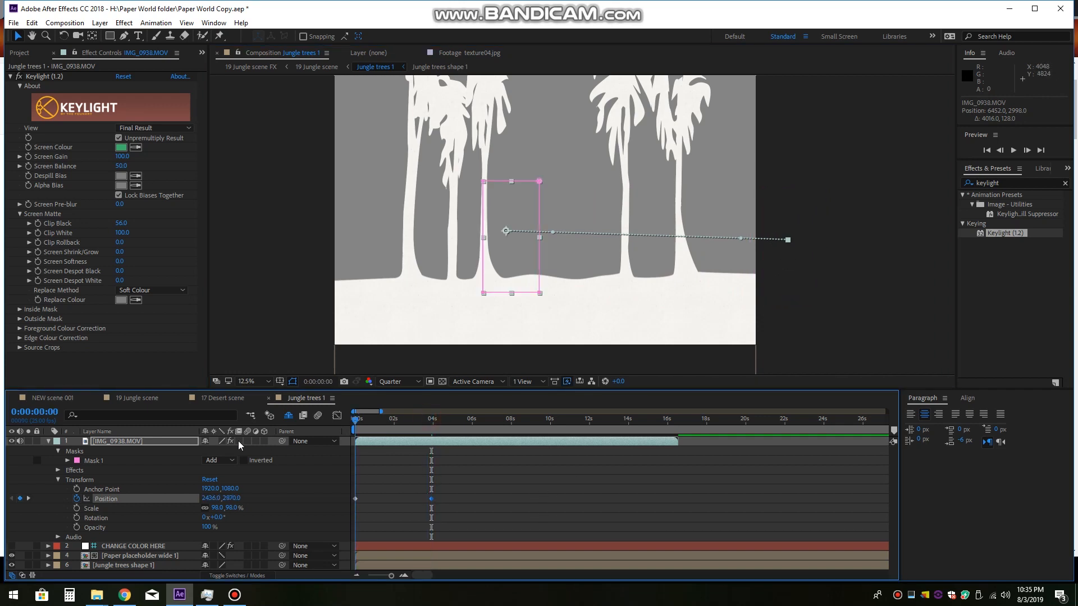
key("space")
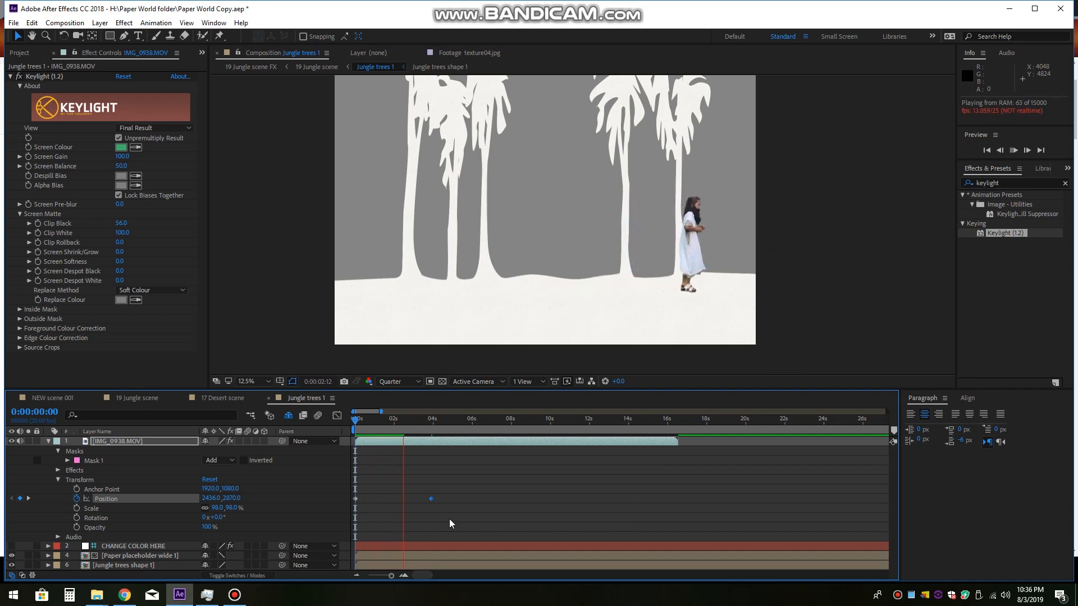
key("space")
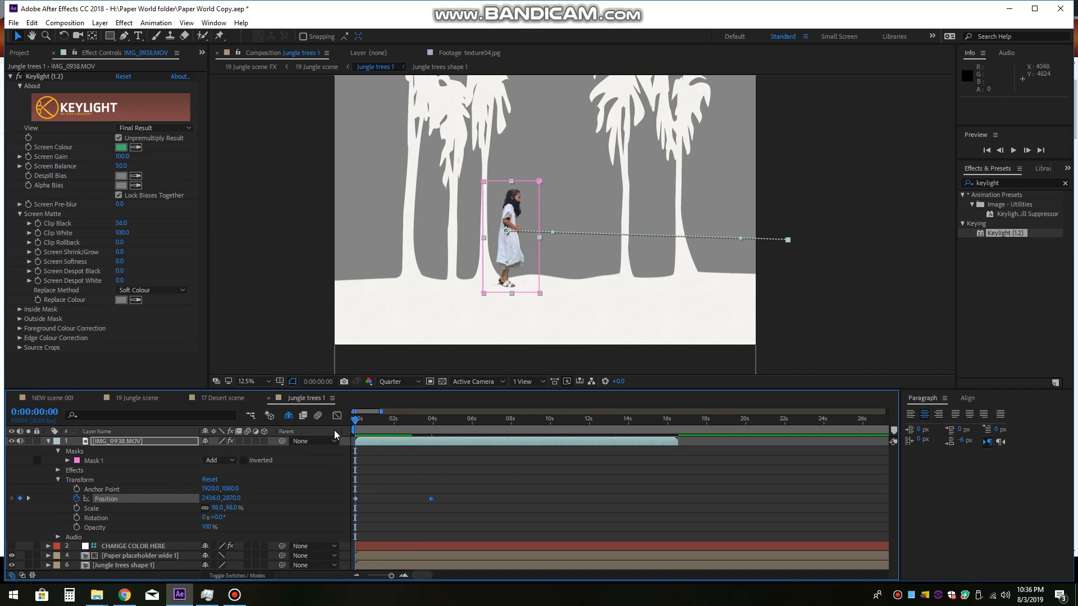
Step: Switch to the 19 Jungle scene composition and preview the girl walking through the full jungle
left_click(137, 398)
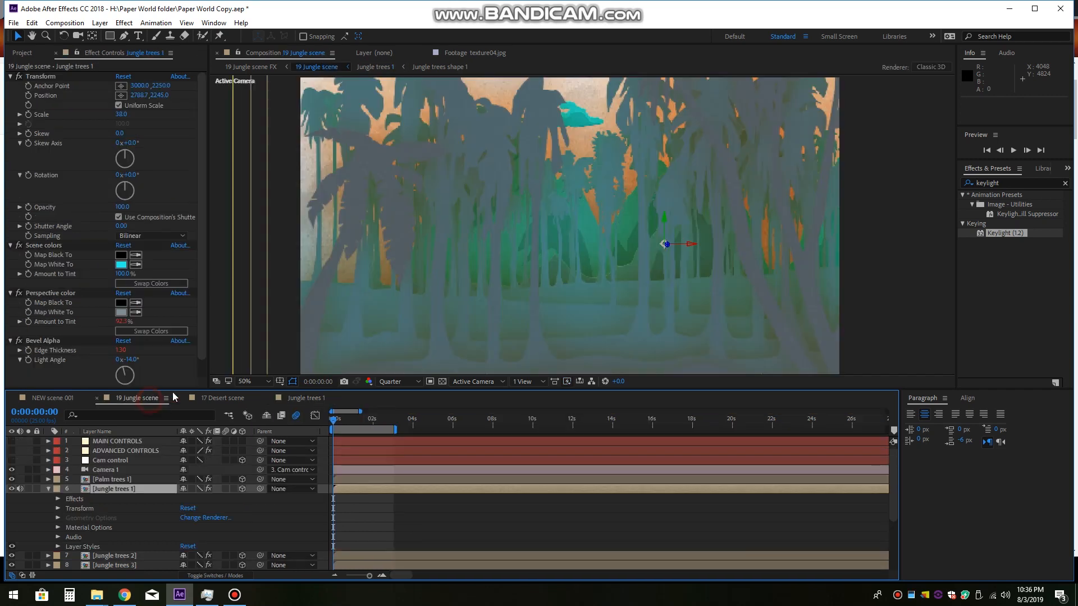
left_click_drag(688, 248, 686, 191)
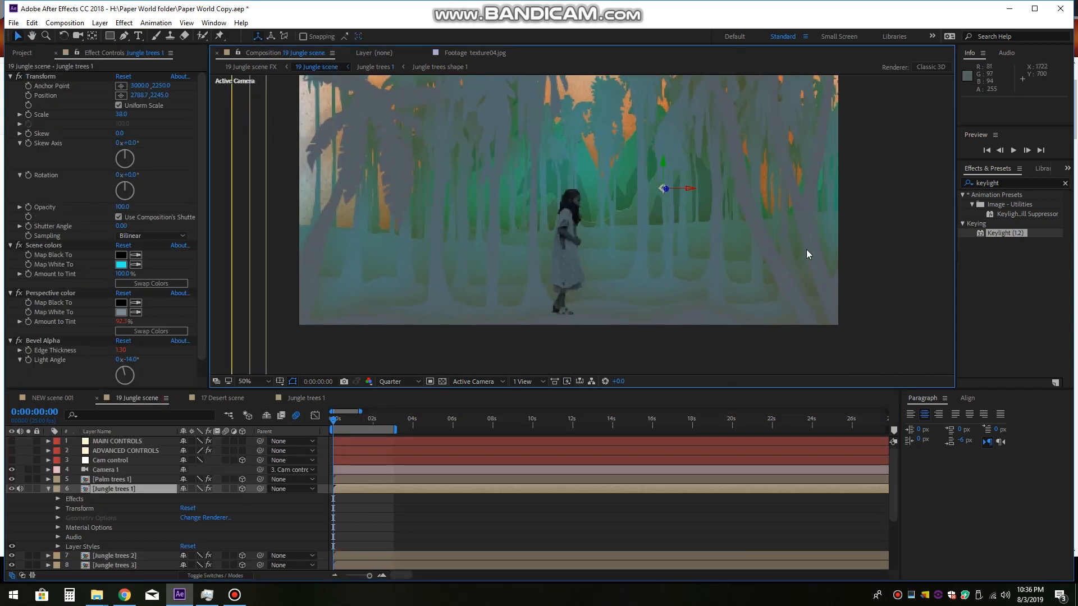
key("space")
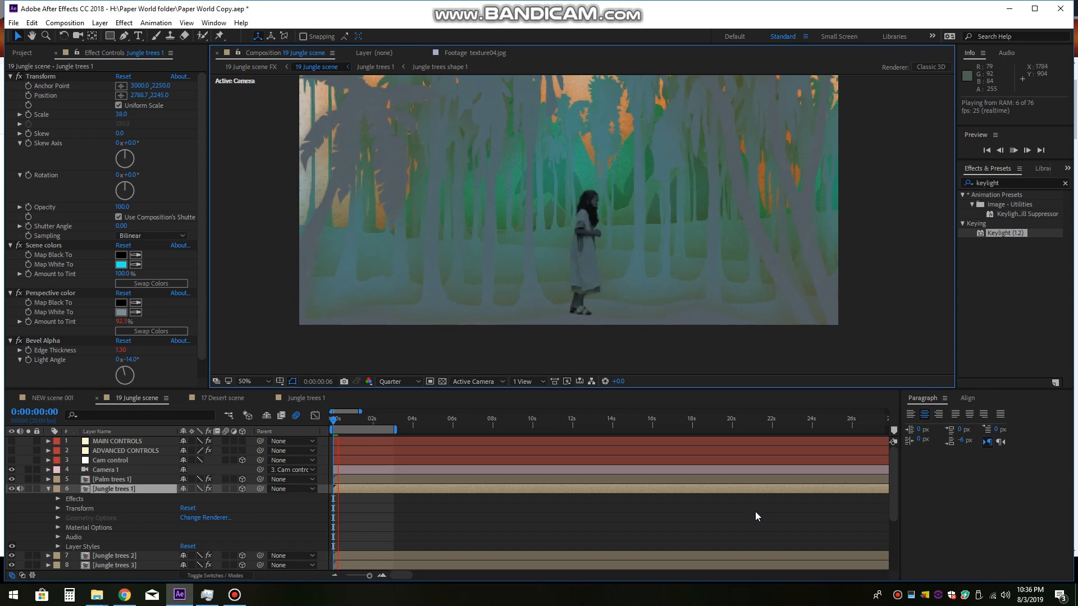